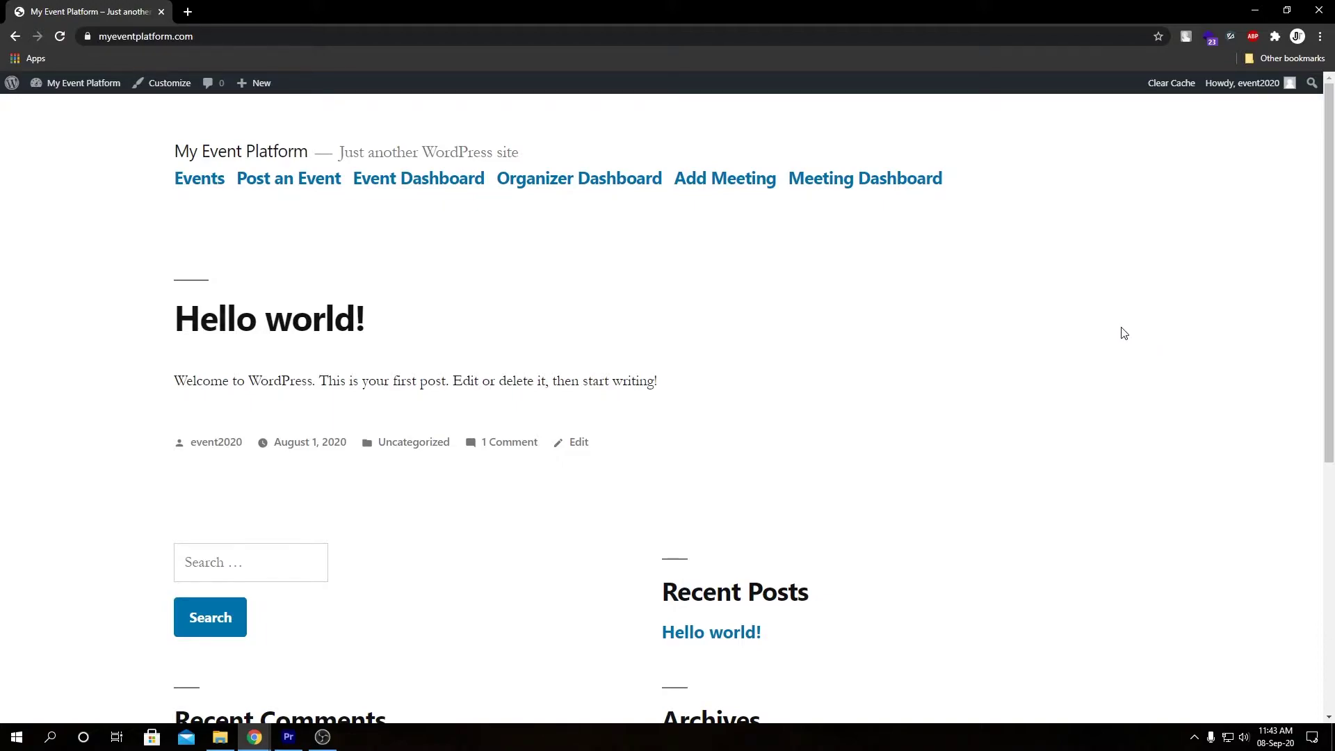
- Open the Post an Event form and title the event 'Event Title'
{"action": "left_click", "coordinate": [300, 188]}
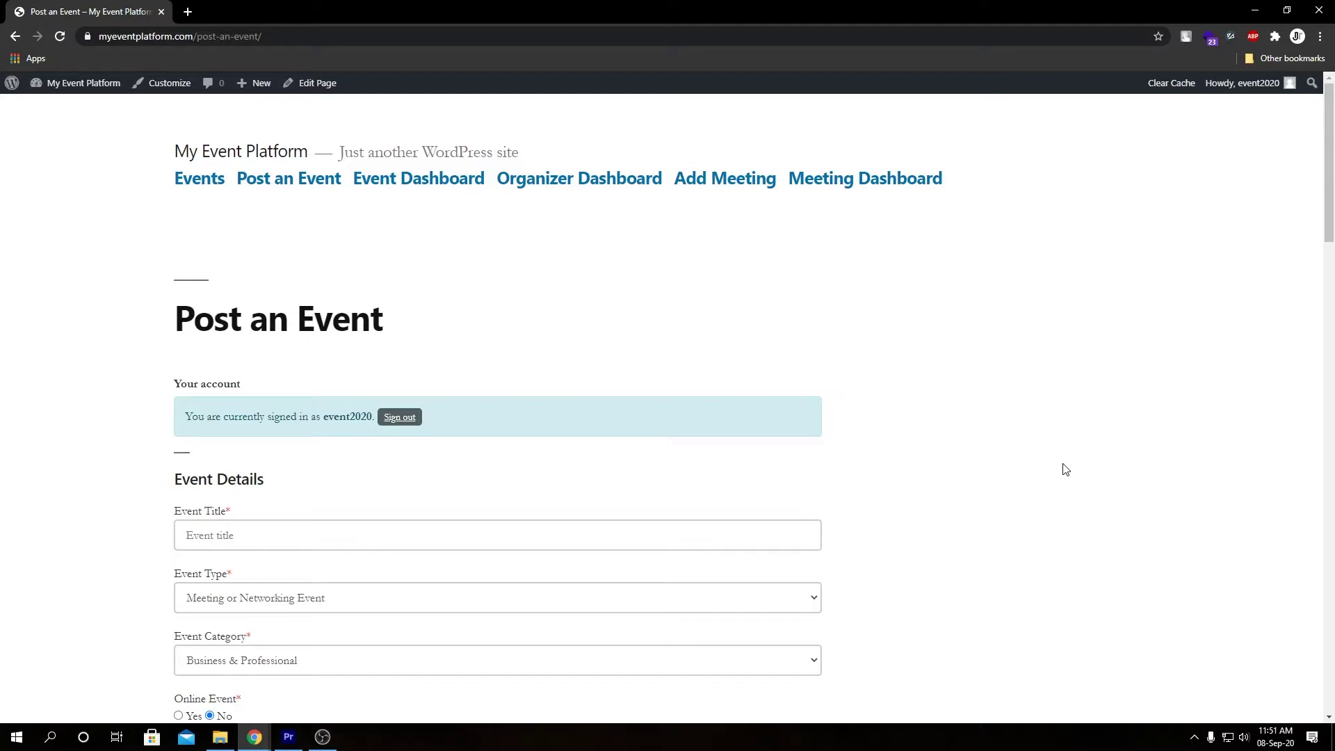
{"action": "left_click", "coordinate": [745, 537]}
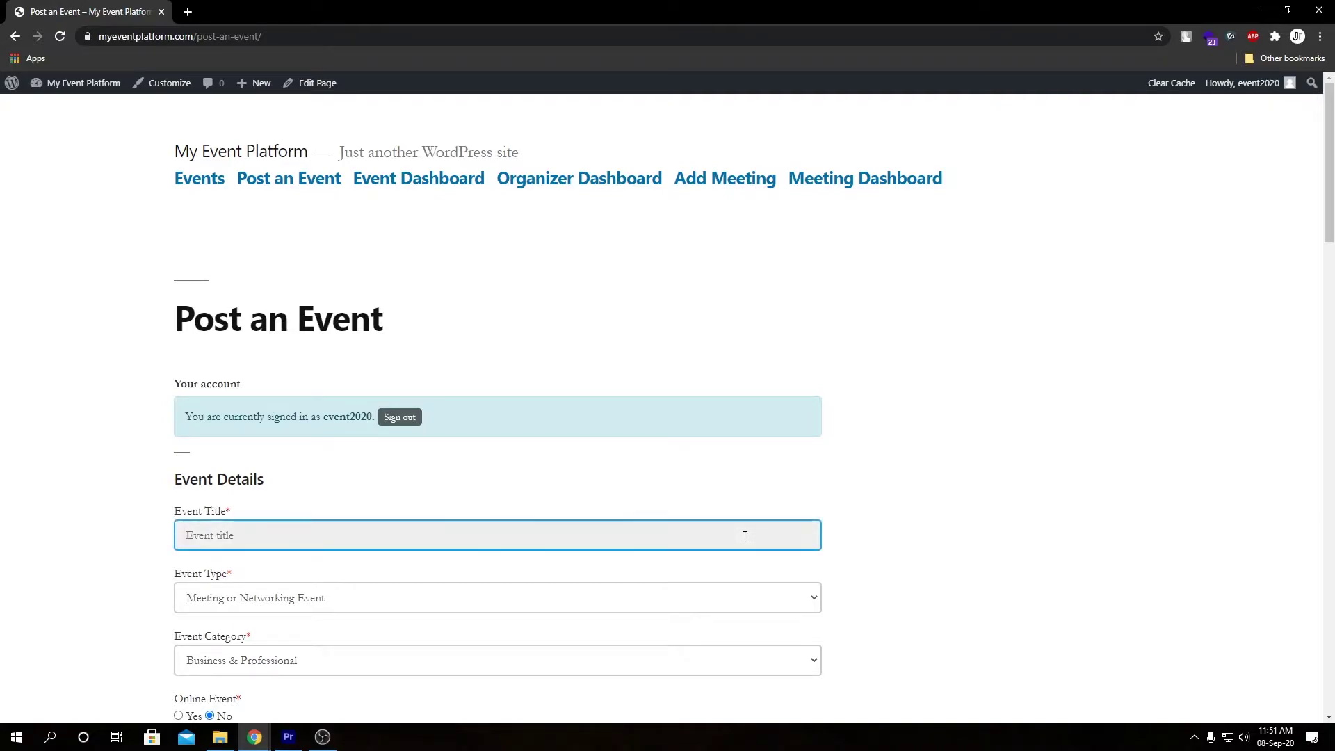
{"action": "type", "text": "Event Title"}
- Set Event Type to Seminar or Talk and Event Category to Other
{"action": "left_click", "coordinate": [589, 595]}
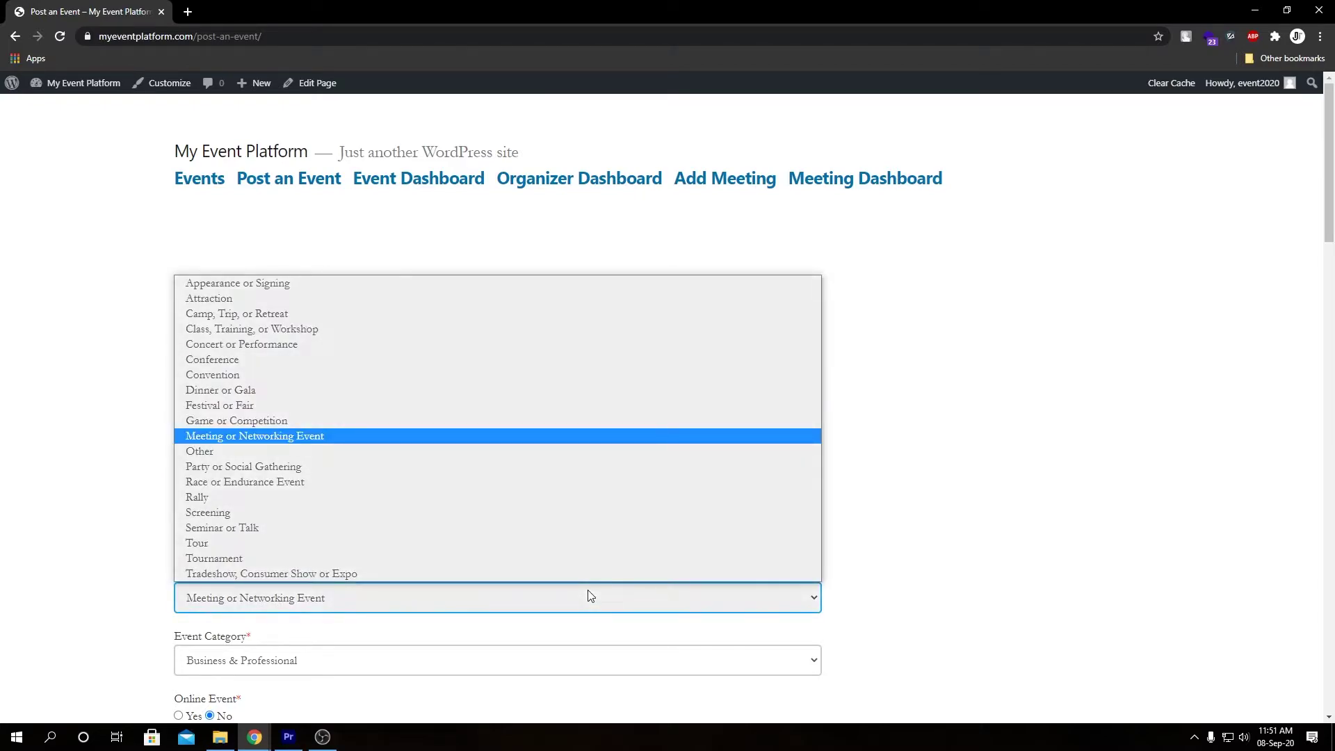
{"action": "left_click", "coordinate": [281, 527]}
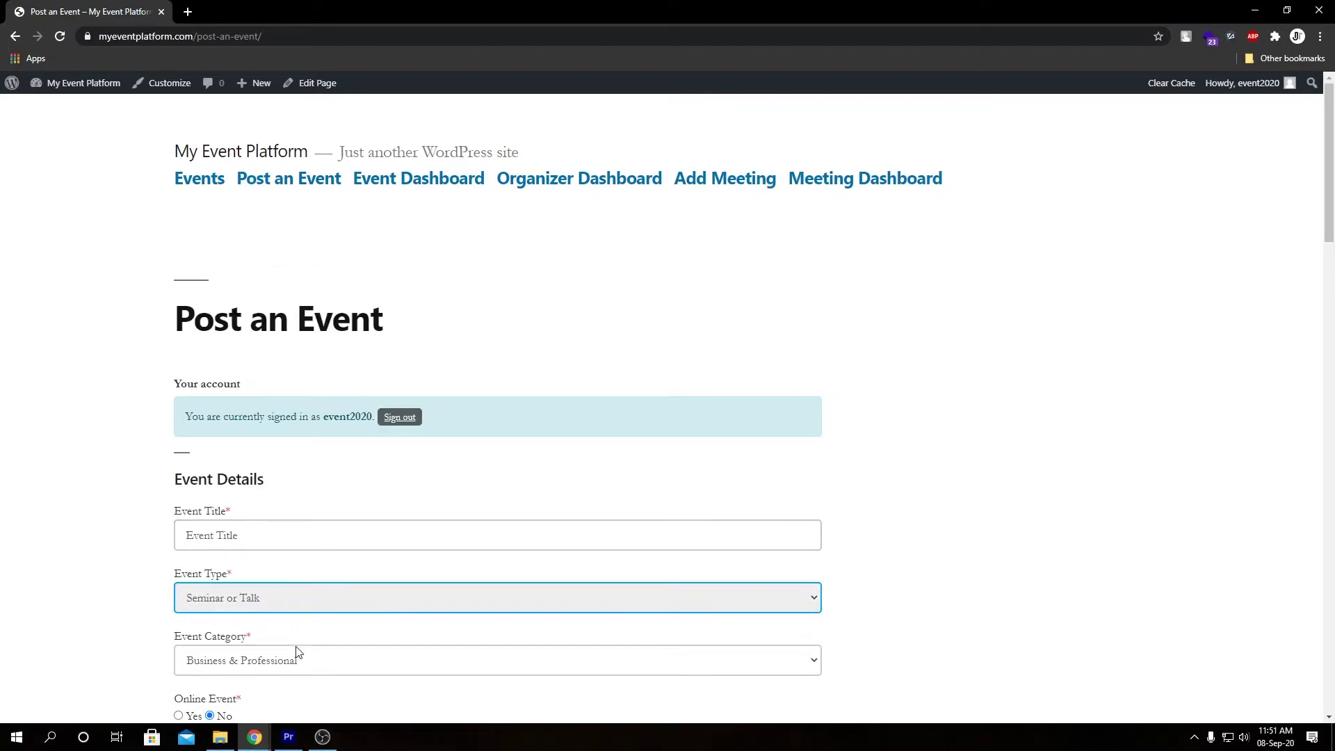
{"action": "left_click", "coordinate": [298, 661]}
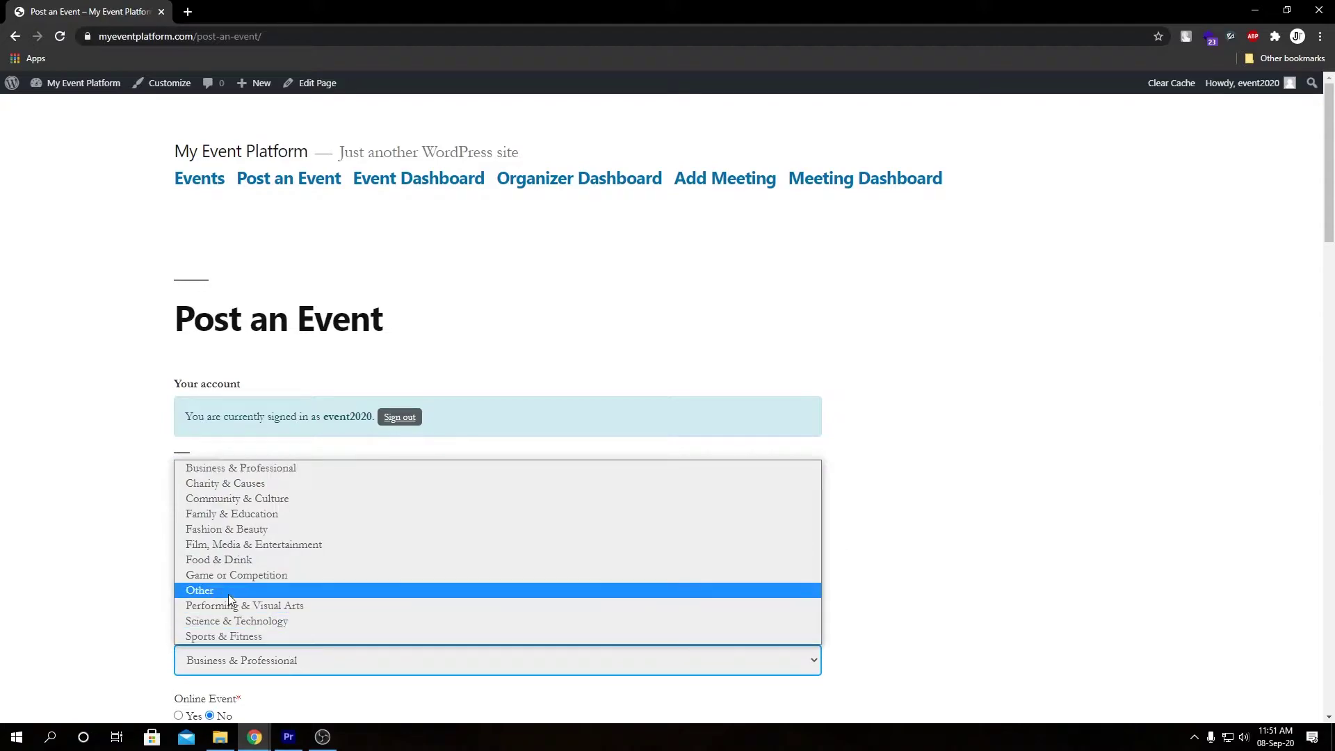
{"action": "left_click", "coordinate": [292, 589]}
{"action": "scroll", "coordinate": [121, 577], "scroll_direction": "down", "scroll_amount": 5}
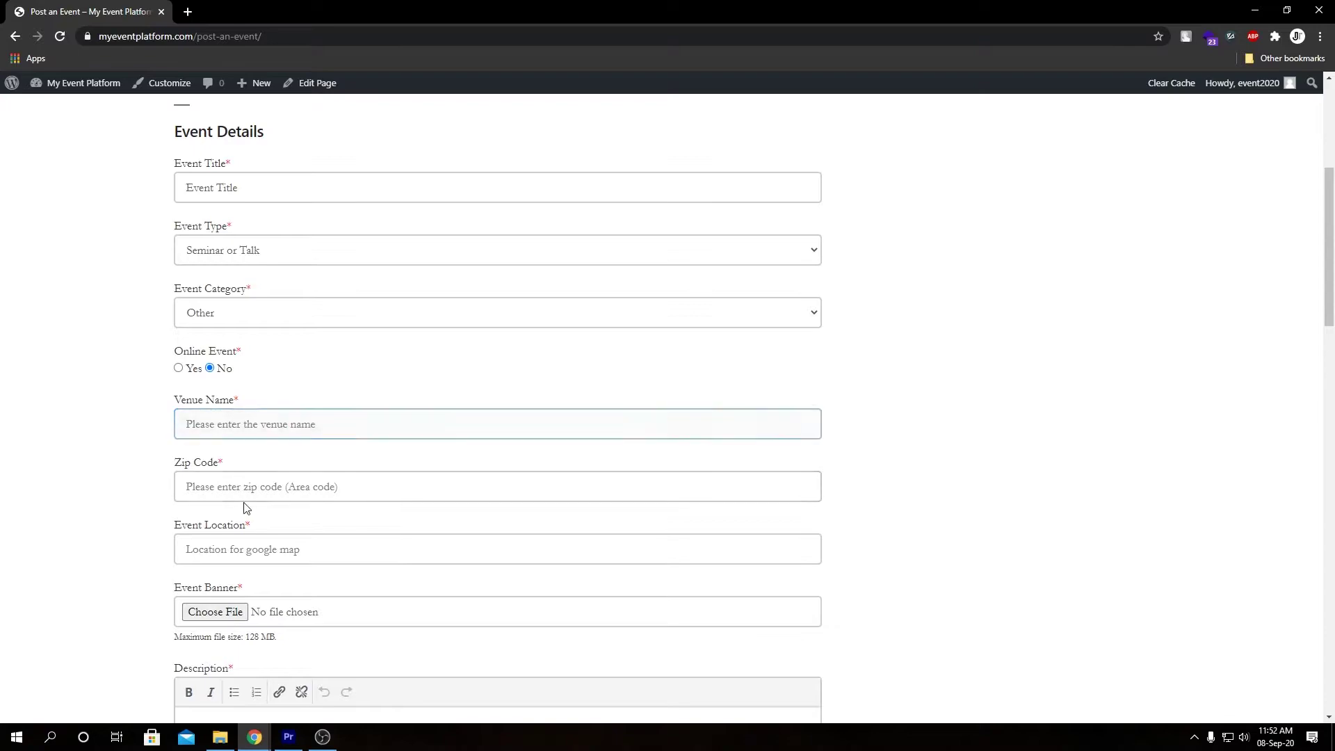
- Set Online Event to Yes, skipping the location and zip code fields
{"action": "left_click", "coordinate": [257, 537]}
{"action": "left_click", "coordinate": [245, 478]}
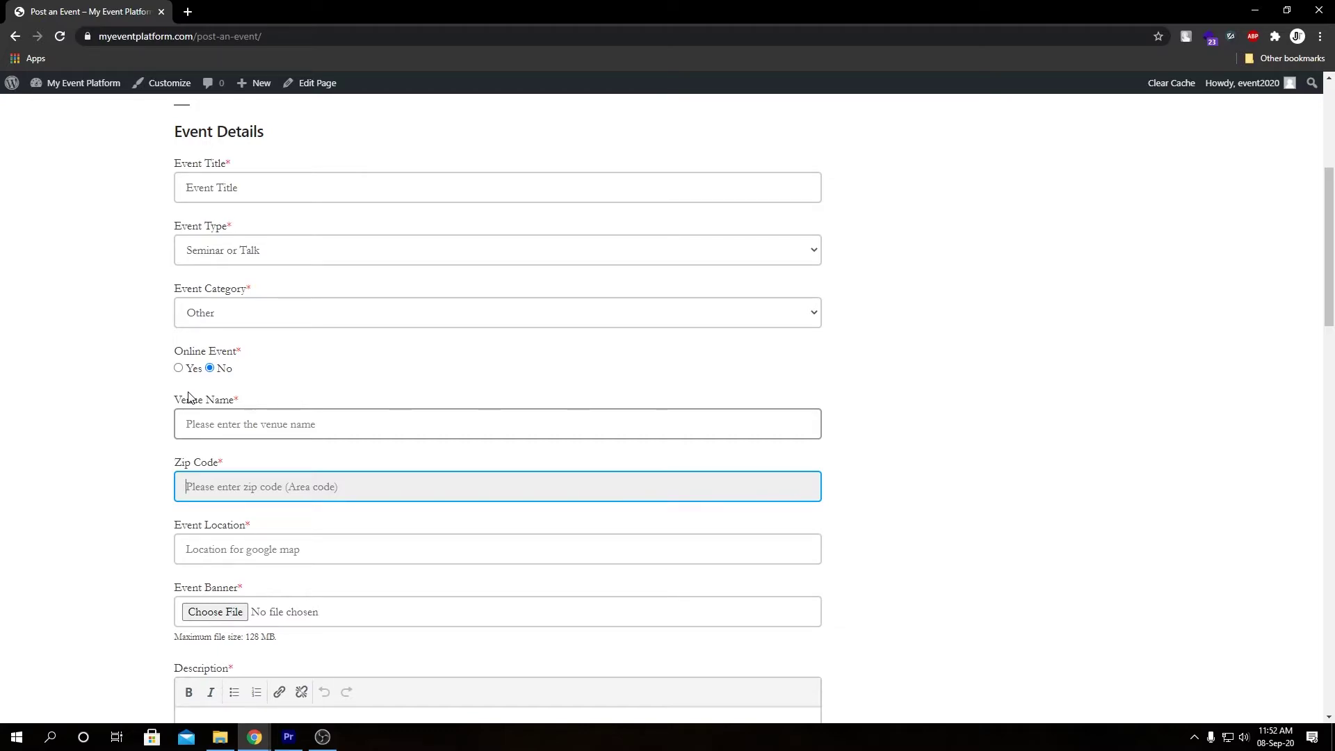
{"action": "left_click", "coordinate": [178, 369]}
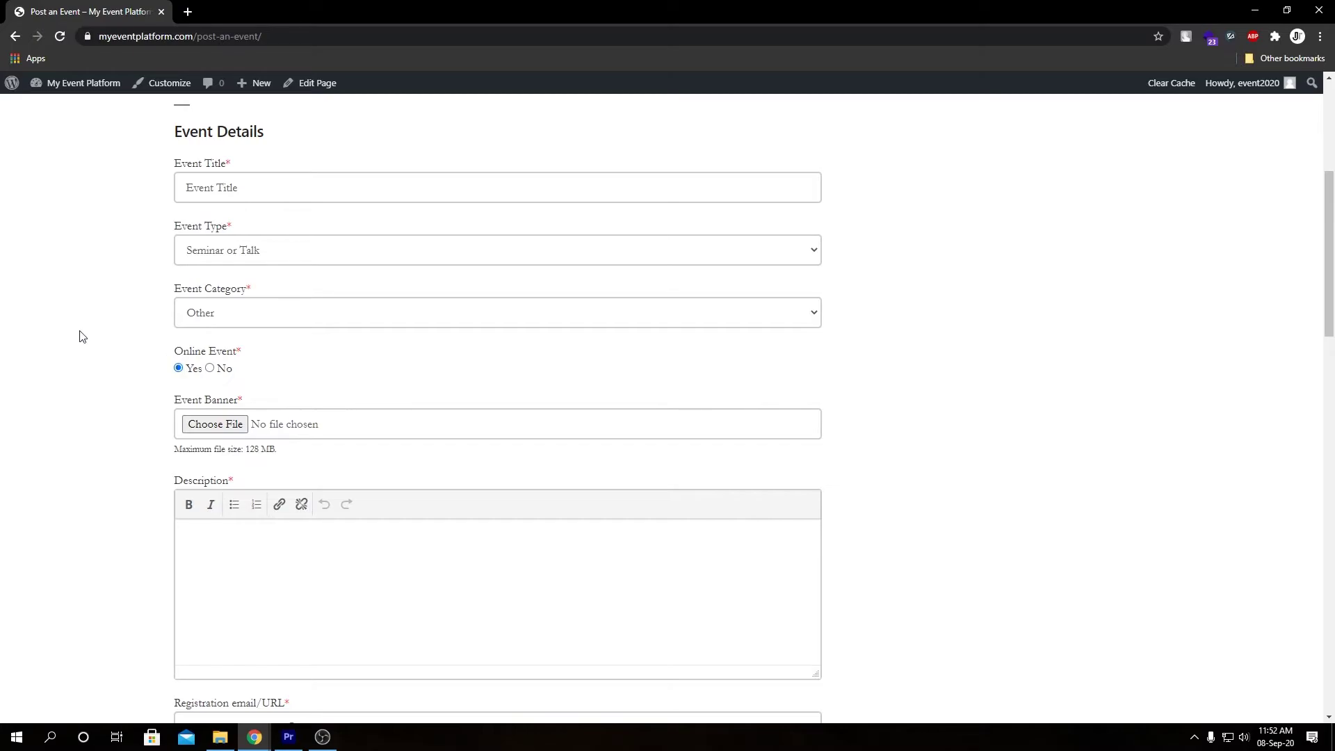
- Upload an image as the event banner
{"action": "left_click", "coordinate": [235, 427]}
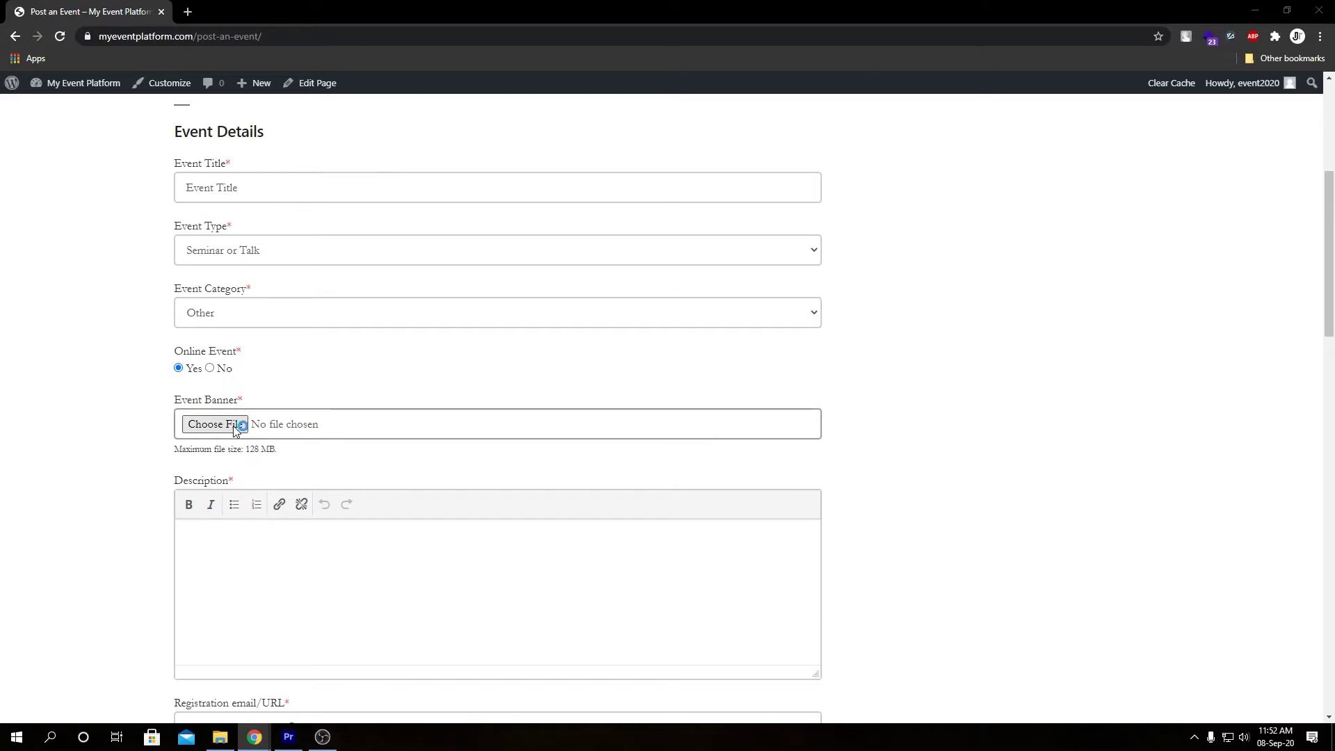
{"action": "double_click", "coordinate": [594, 221]}
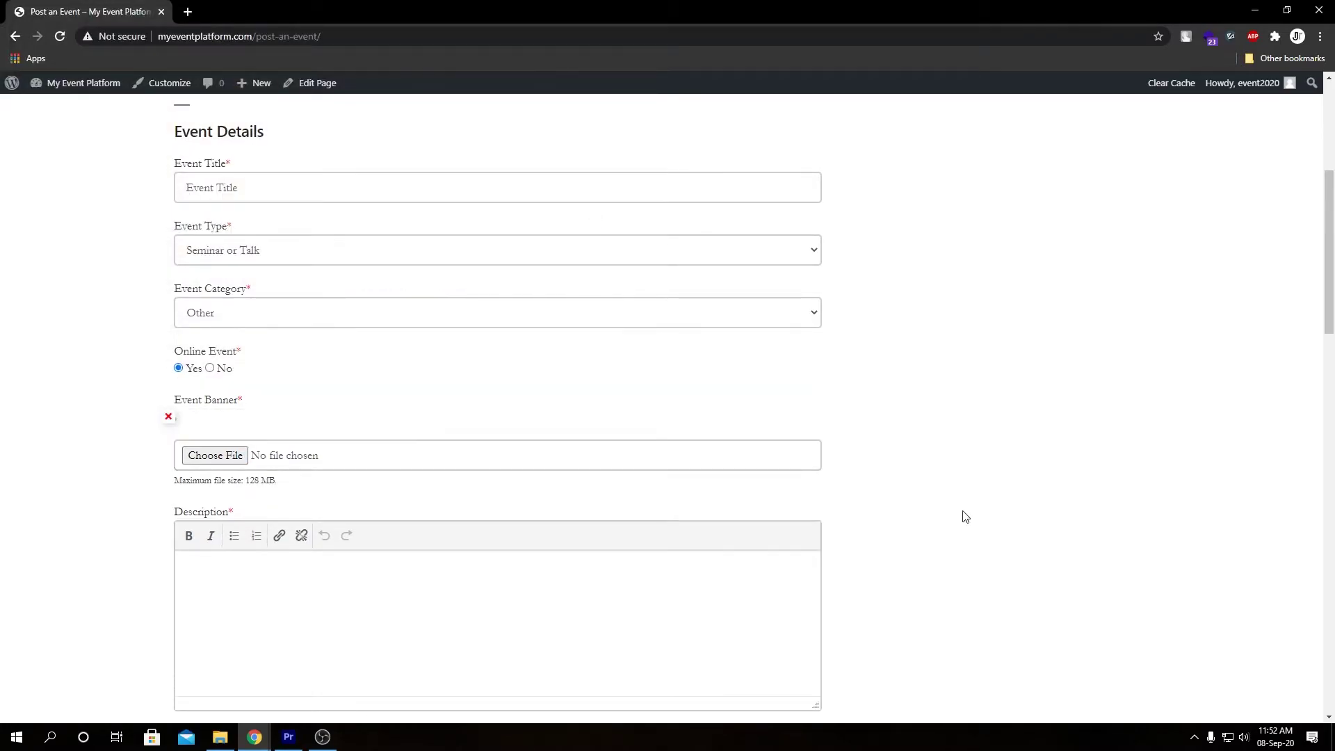
{"action": "scroll", "coordinate": [957, 509], "scroll_direction": "down", "scroll_amount": 4}
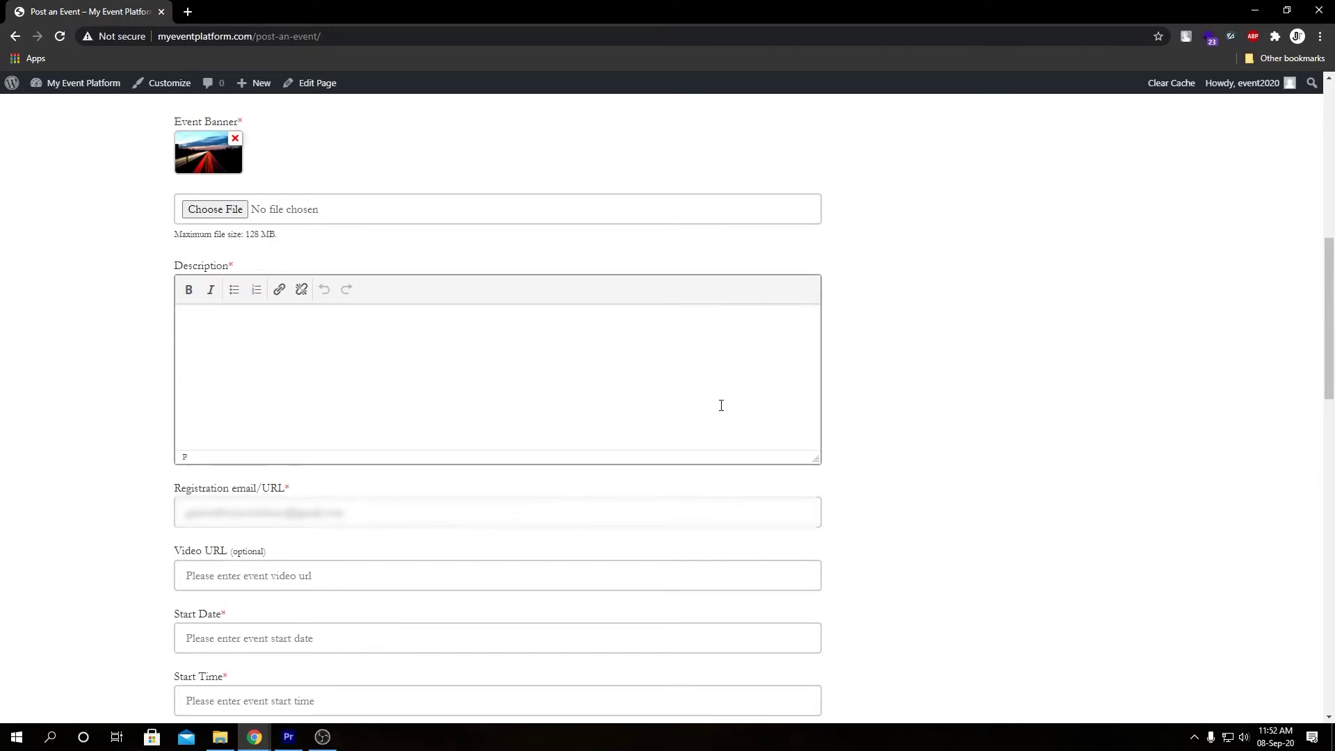
- Enter the description 'Our event added via frontend' and fill in the registration email
{"action": "type", "text": "Our event added via frontend"}
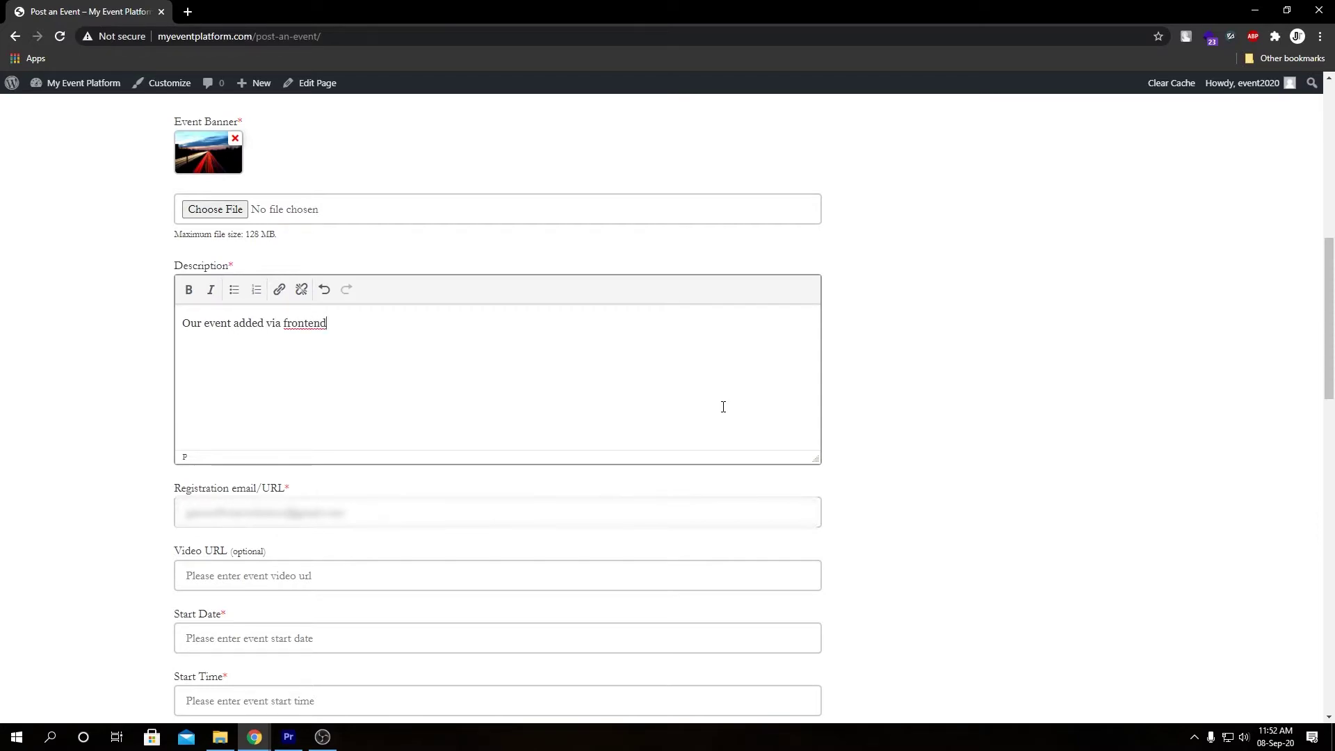
{"action": "left_click", "coordinate": [611, 513]}
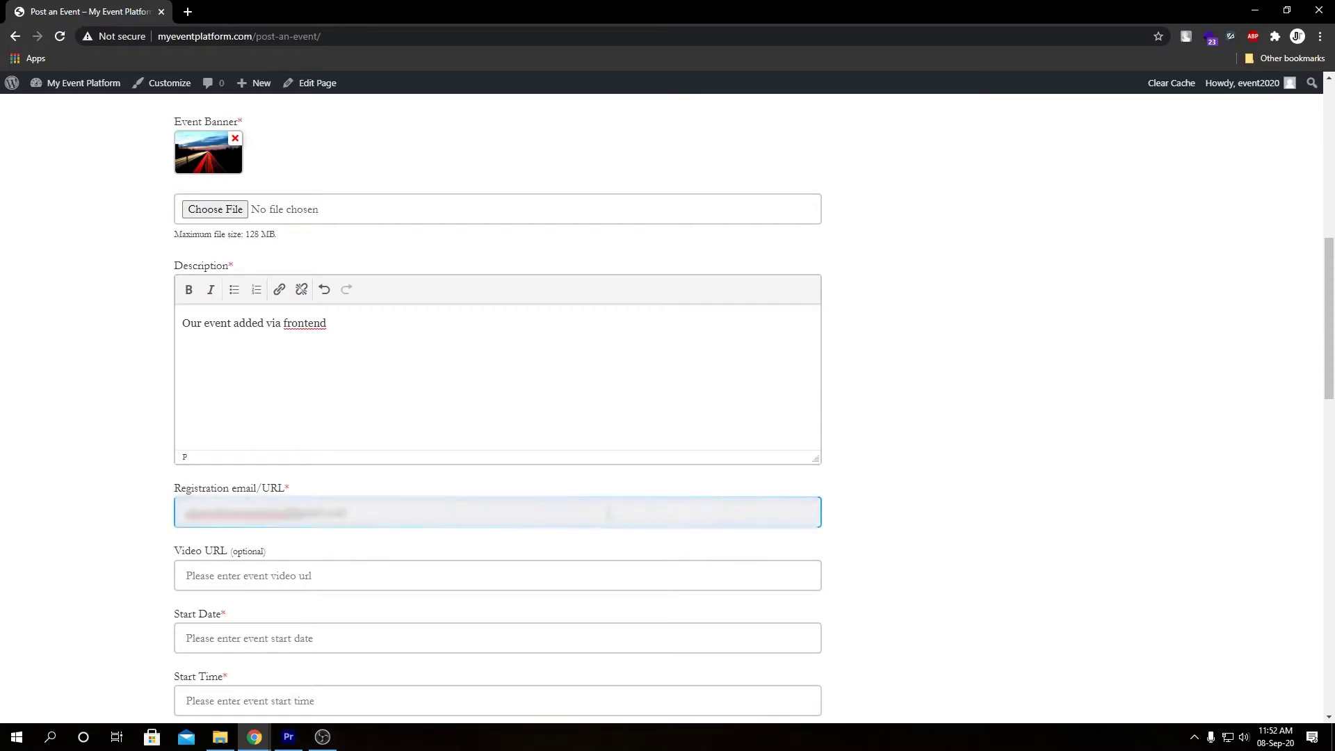
{"action": "left_click", "coordinate": [923, 578]}
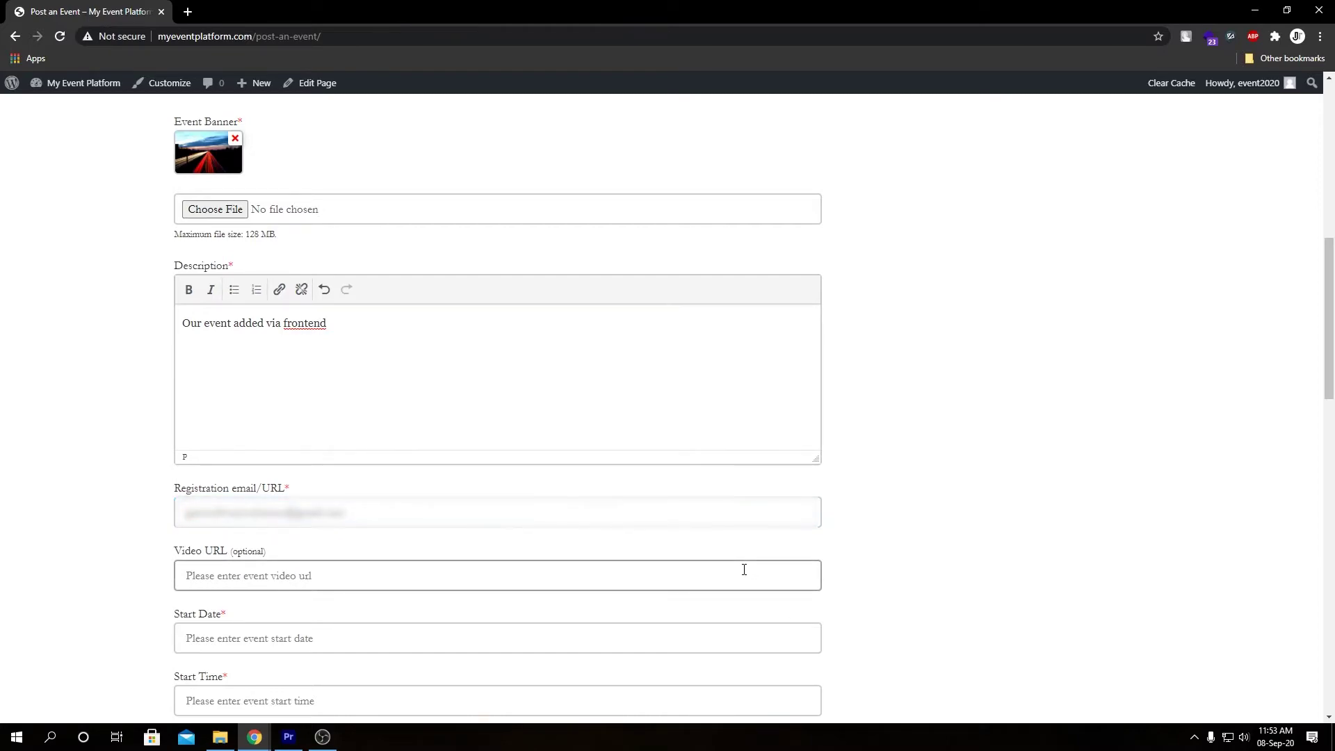
{"action": "left_click", "coordinate": [744, 569]}
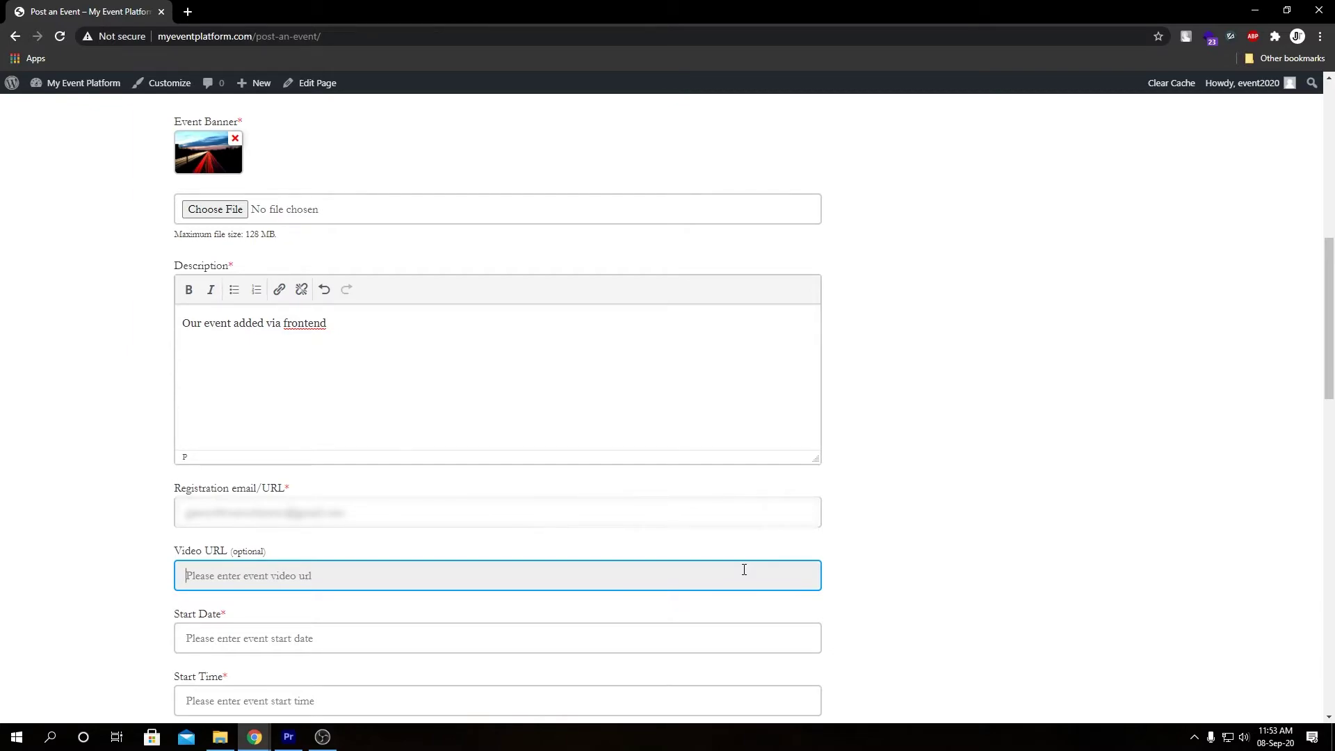
- Set the start date to 2020-09-09 with start time 12:00 AM
{"action": "left_click", "coordinate": [705, 630]}
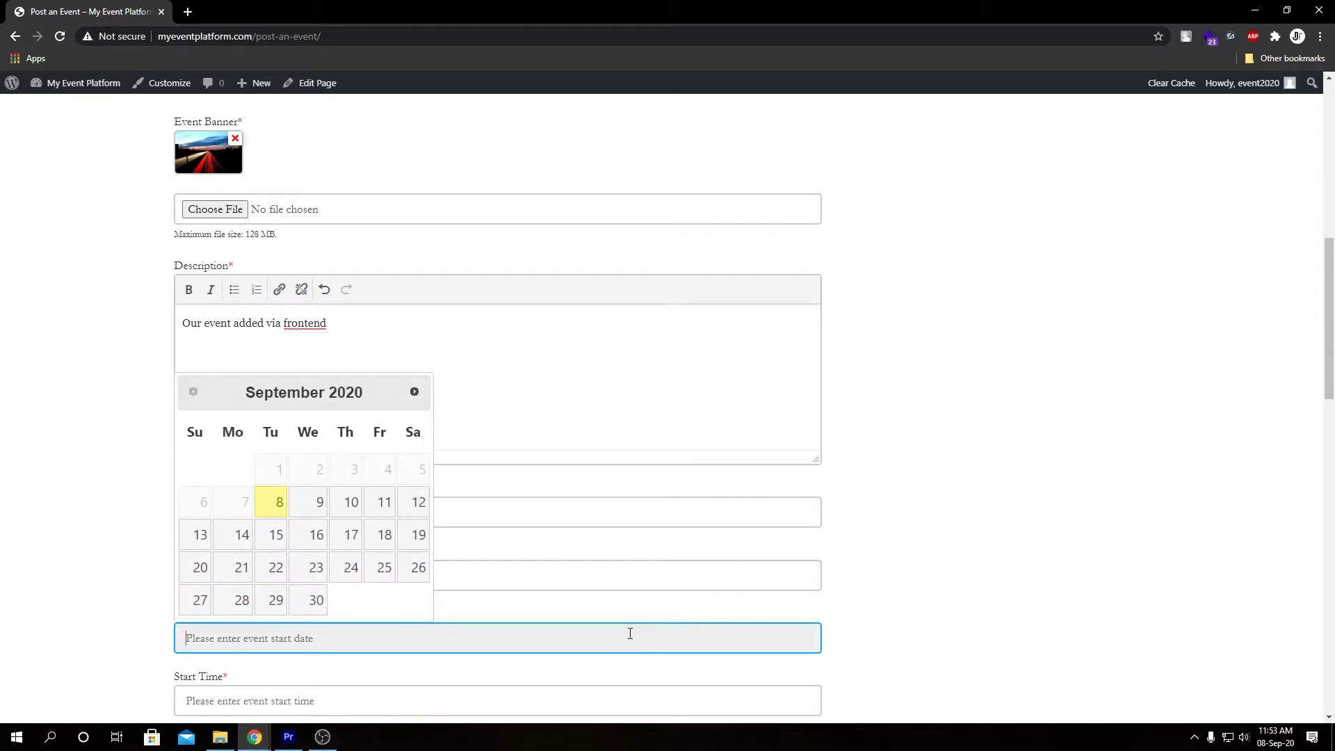
{"action": "left_click", "coordinate": [346, 506]}
{"action": "scroll", "coordinate": [676, 610], "scroll_direction": "down", "scroll_amount": 3}
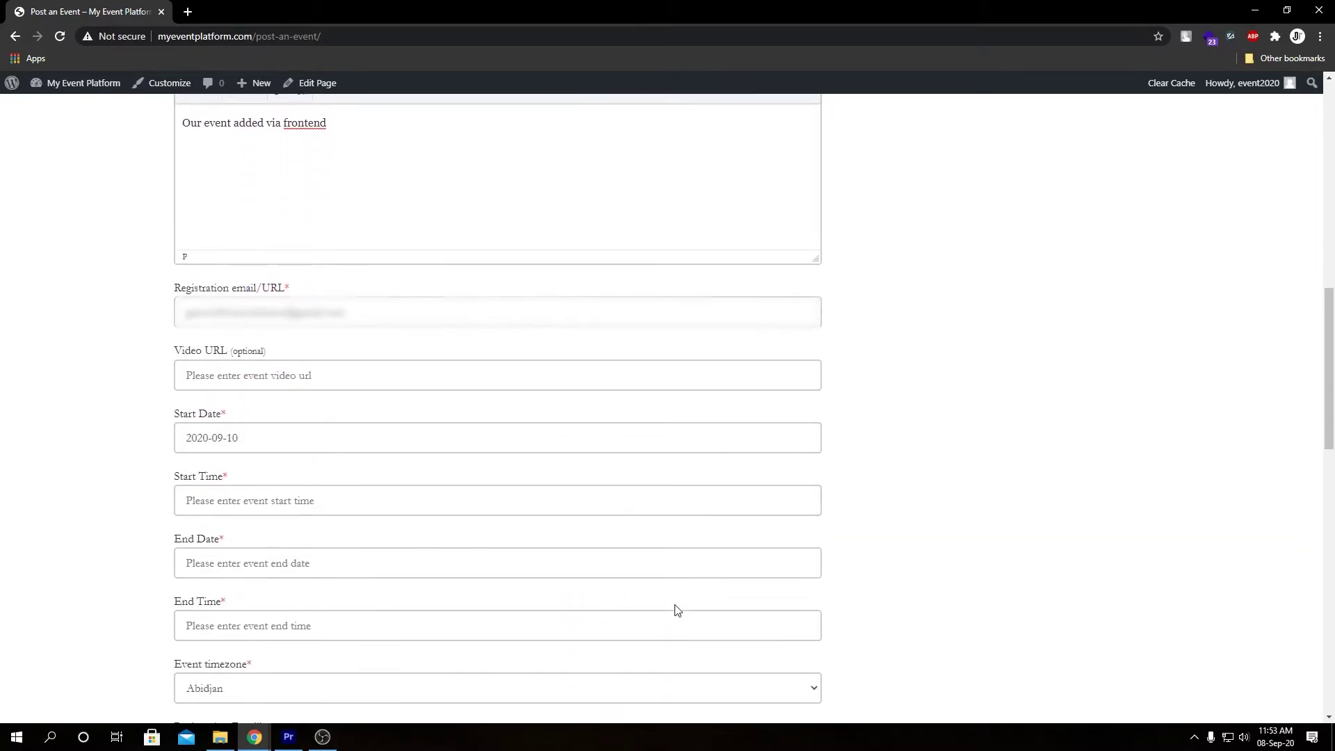
{"action": "left_click", "coordinate": [298, 495]}
{"action": "left_click", "coordinate": [203, 521]}
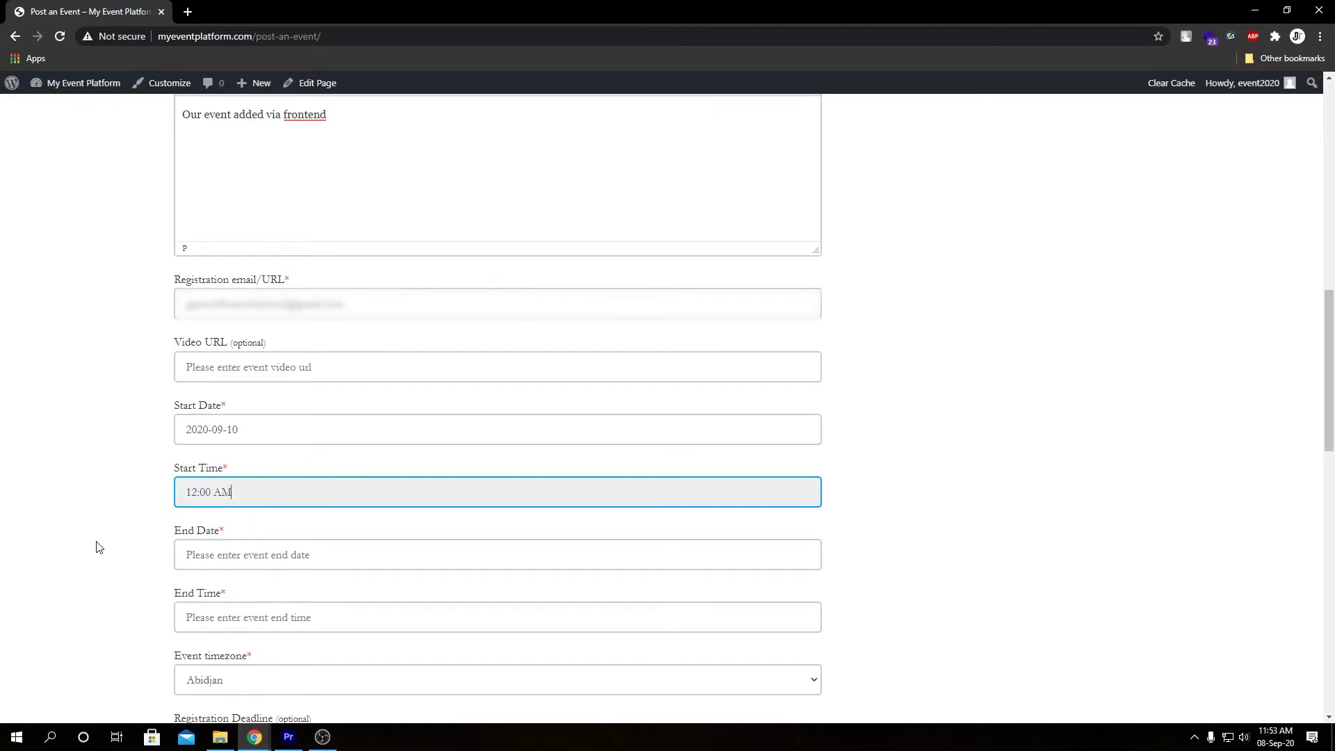
- Set the end date to 2020-09-09 with end time 12:00 AM
{"action": "left_click", "coordinate": [266, 554]}
{"action": "left_click", "coordinate": [352, 419]}
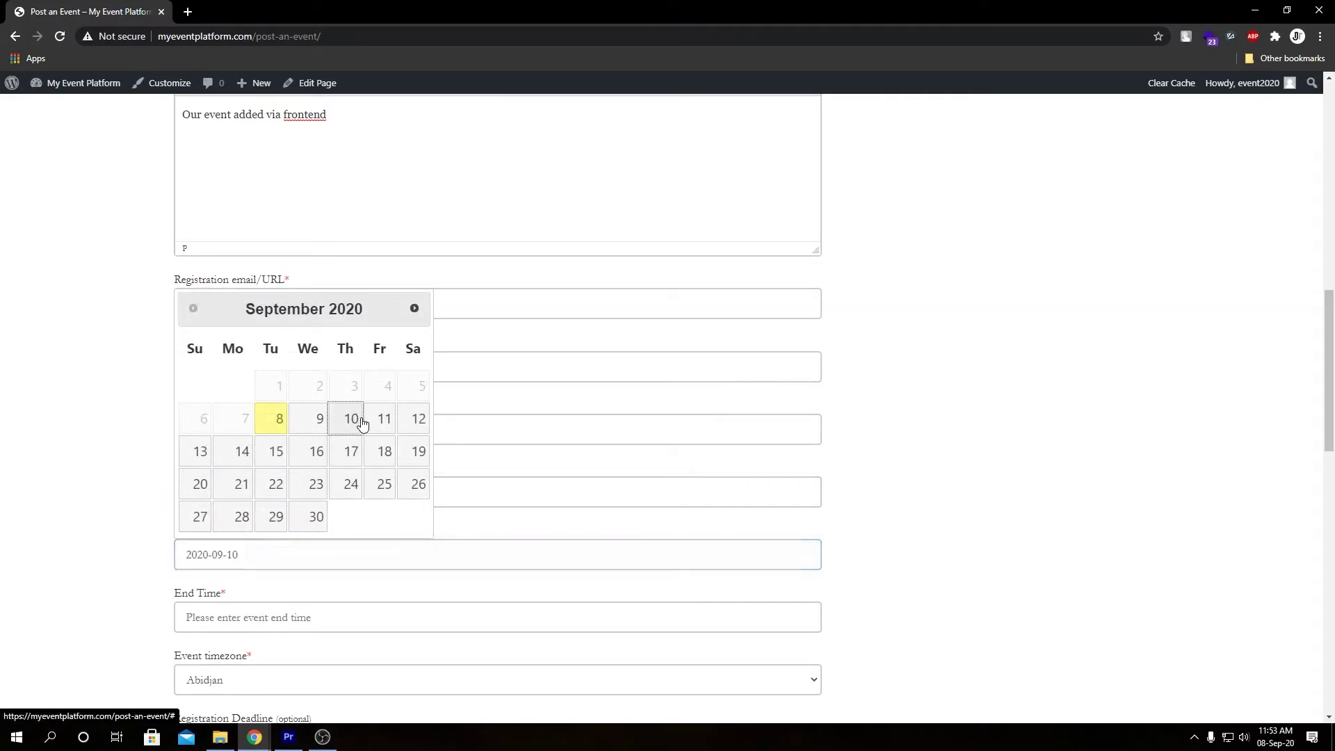
{"action": "scroll", "coordinate": [139, 551], "scroll_direction": "down", "scroll_amount": 1}
{"action": "left_click", "coordinate": [209, 548]}
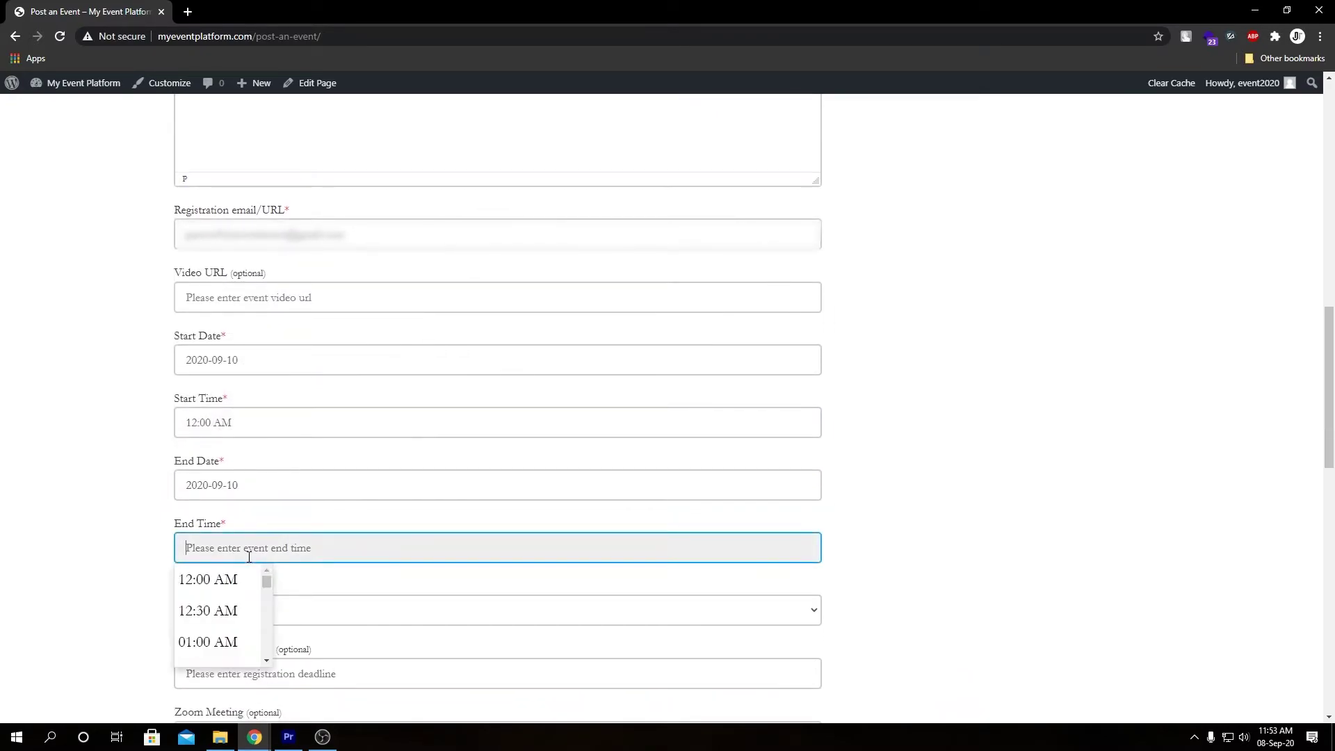
{"action": "left_click", "coordinate": [233, 581]}
- Set the event timezone to Kolkata
{"action": "scroll", "coordinate": [120, 605], "scroll_direction": "down", "scroll_amount": 1}
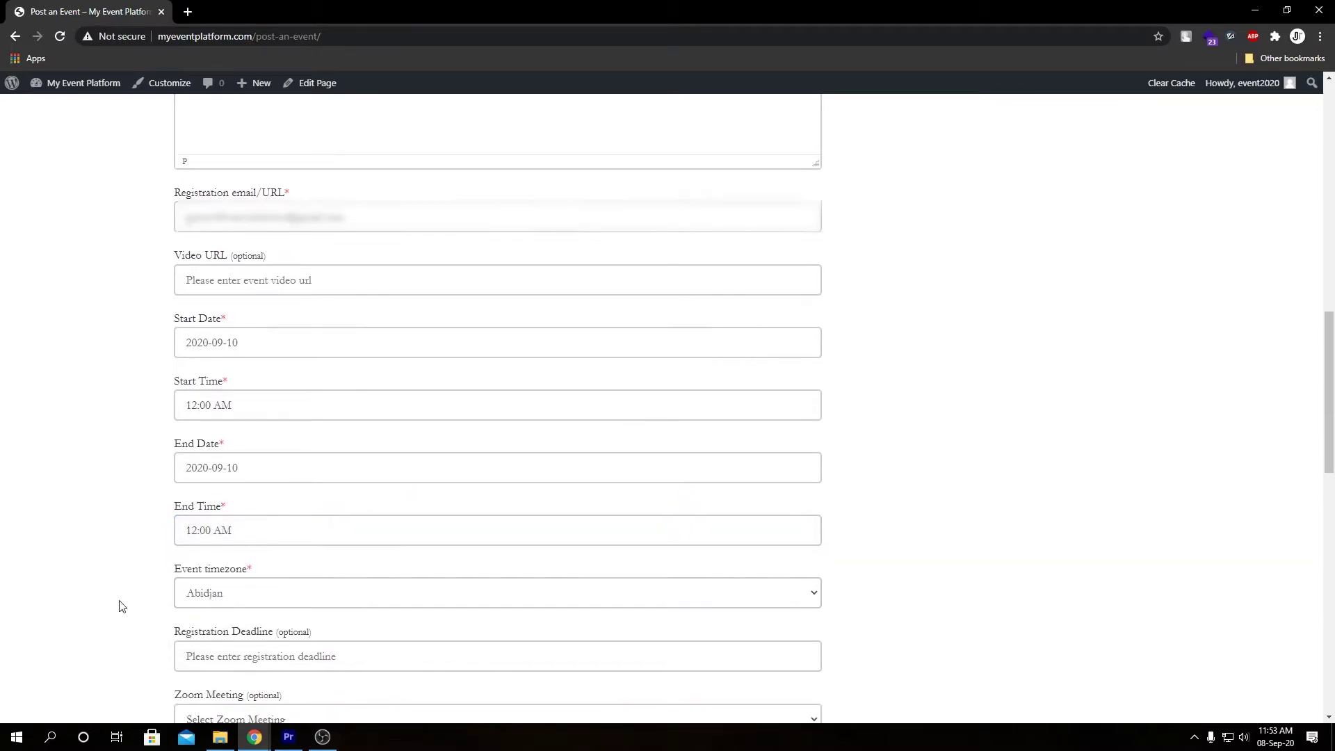
{"action": "scroll", "coordinate": [313, 487], "scroll_direction": "down", "scroll_amount": 2}
{"action": "left_click", "coordinate": [277, 403]}
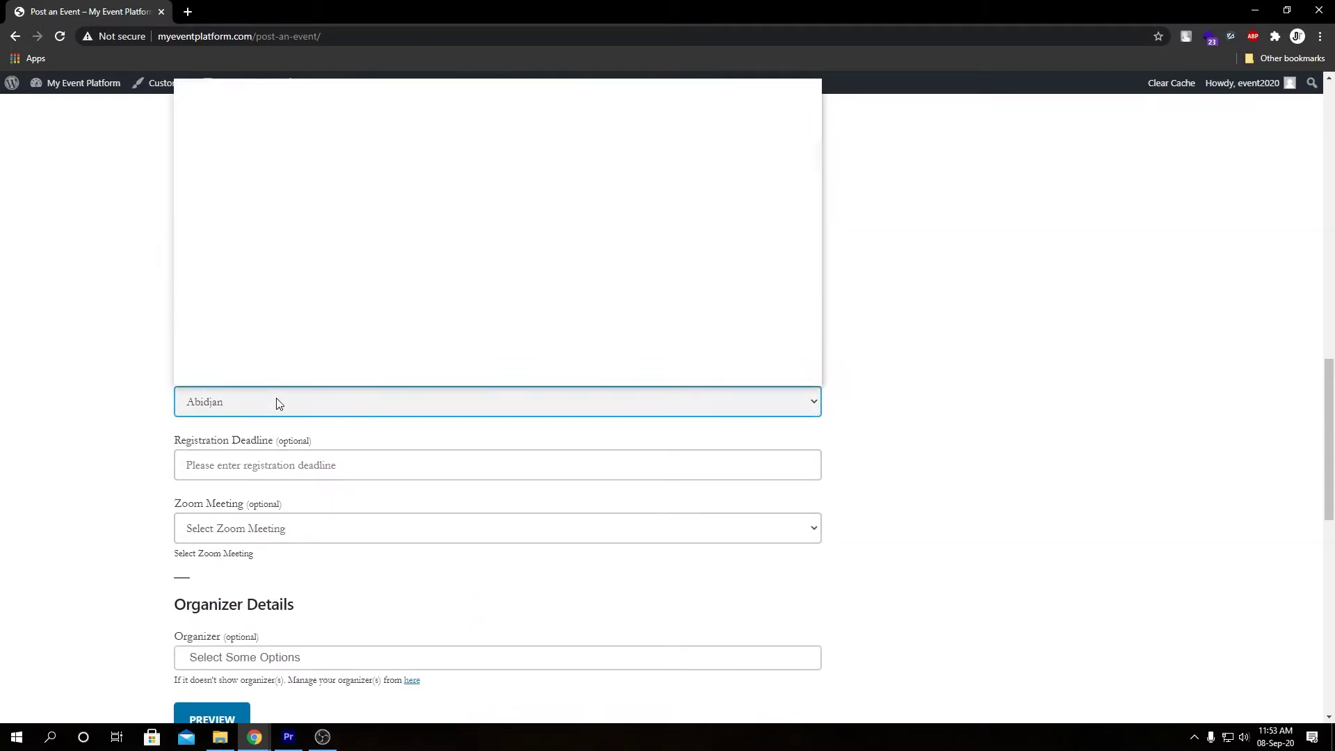
{"action": "key", "text": "k"}
{"action": "key", "text": "k"}
{"action": "key", "text": "k"}
{"action": "key", "text": "k"}
{"action": "key", "text": "k"}
{"action": "key", "text": "k"}
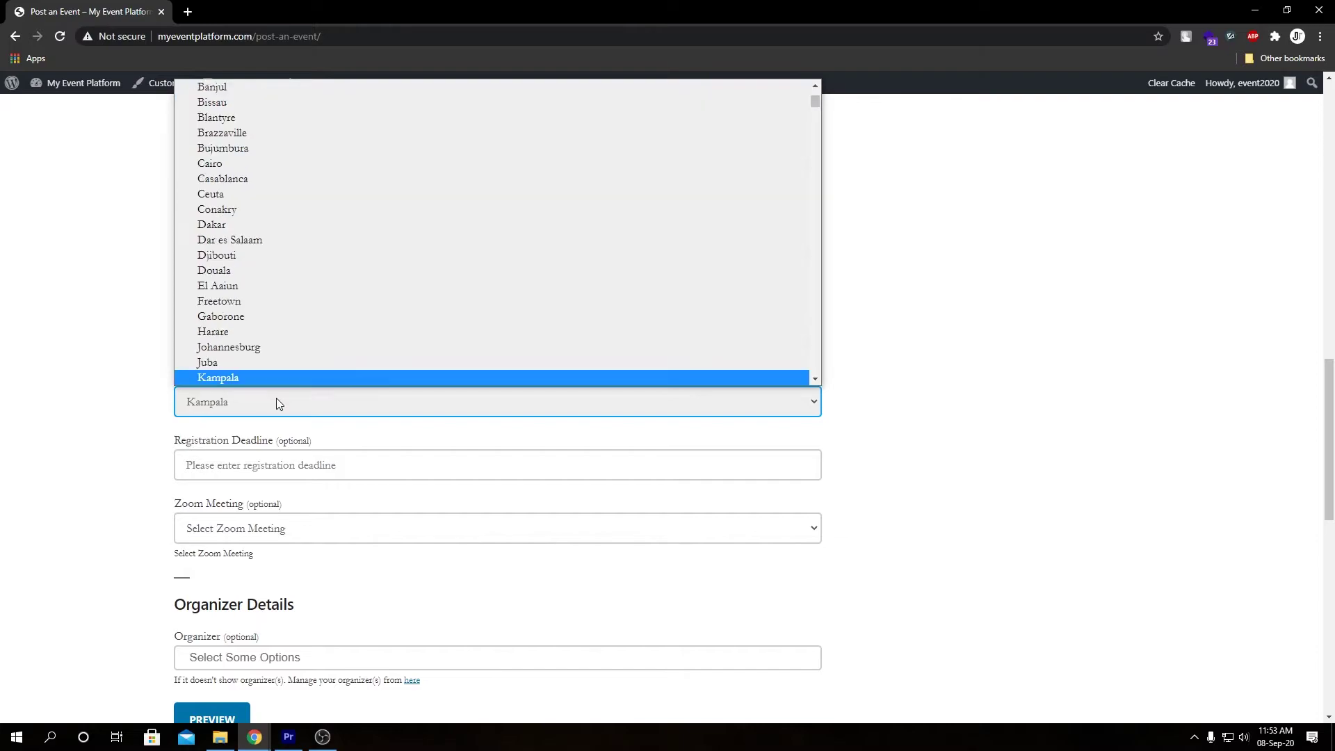
{"action": "key", "text": "k"}
{"action": "key", "text": "k"}
{"action": "key", "text": "k"}
{"action": "key", "text": "k"}
{"action": "key", "text": "k"}
{"action": "key", "text": "k"}
{"action": "key", "text": "k"}
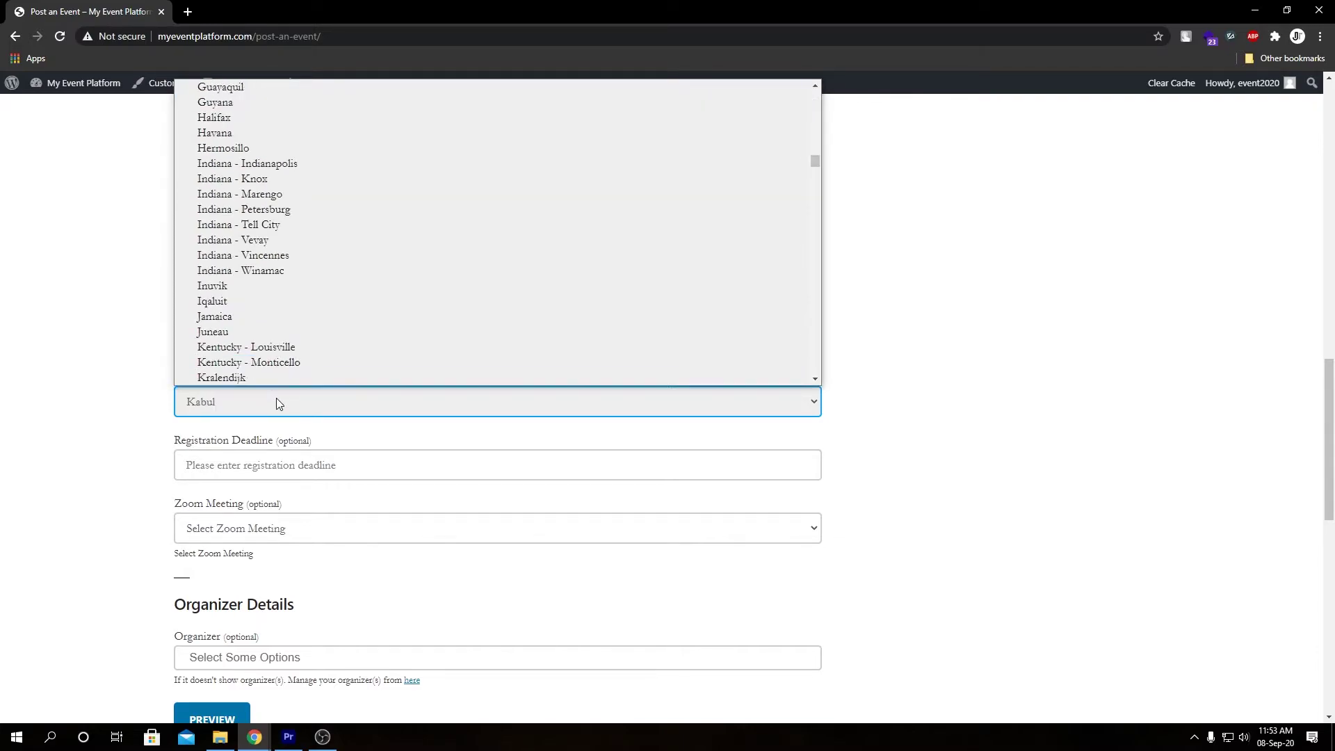
{"action": "key", "text": "k"}
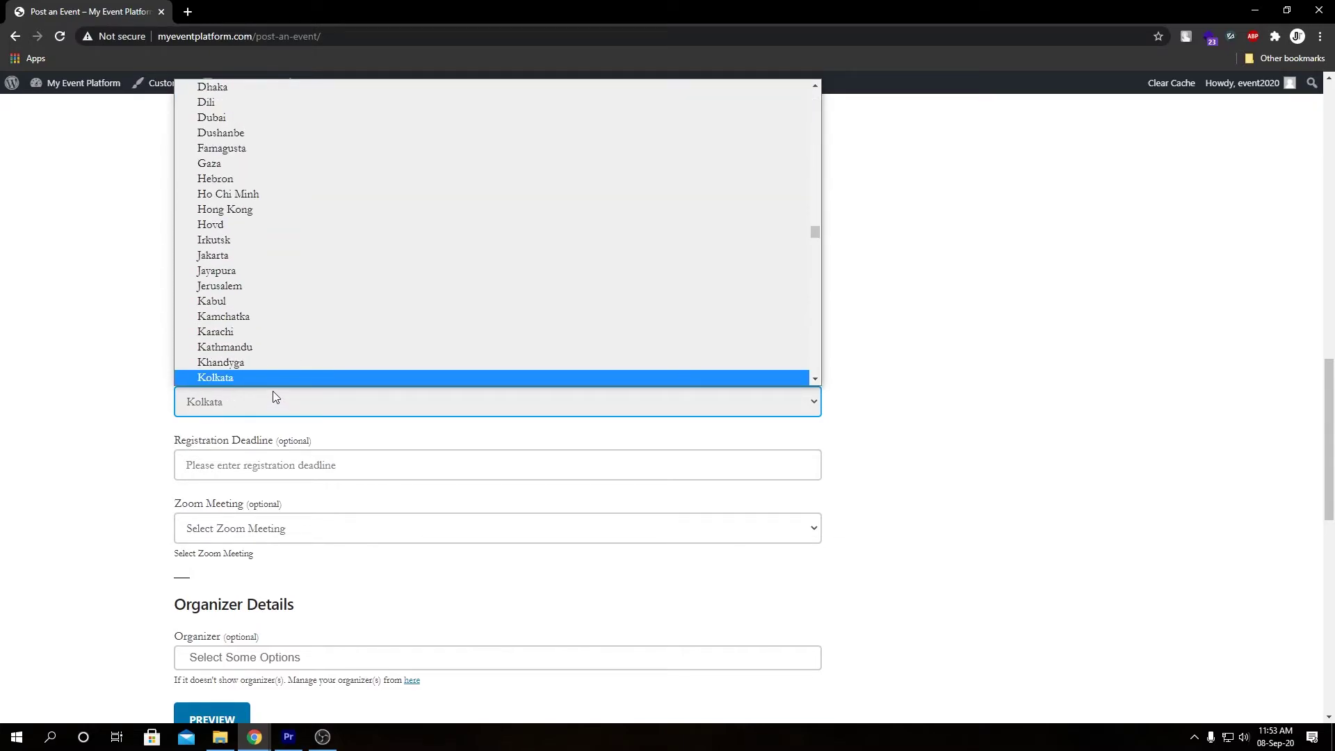
{"action": "left_click", "coordinate": [279, 348]}
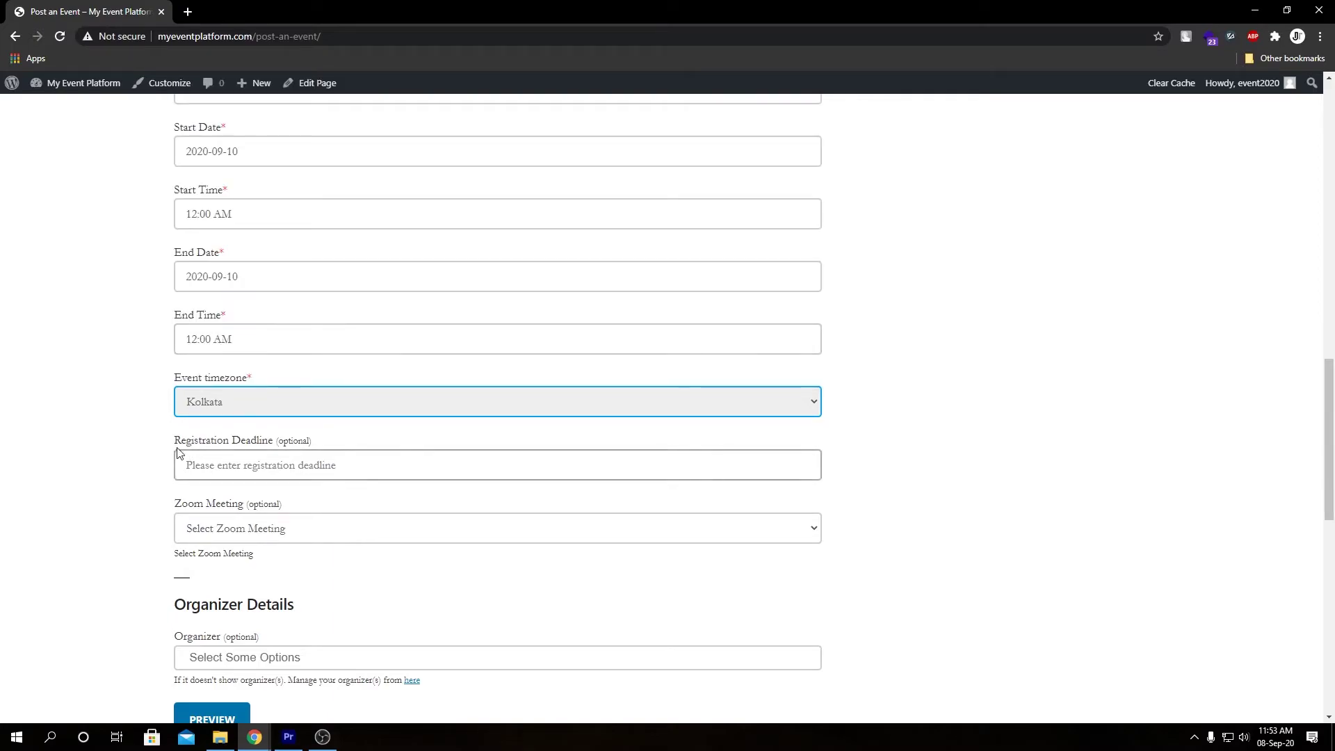
{"action": "left_click", "coordinate": [129, 457]}
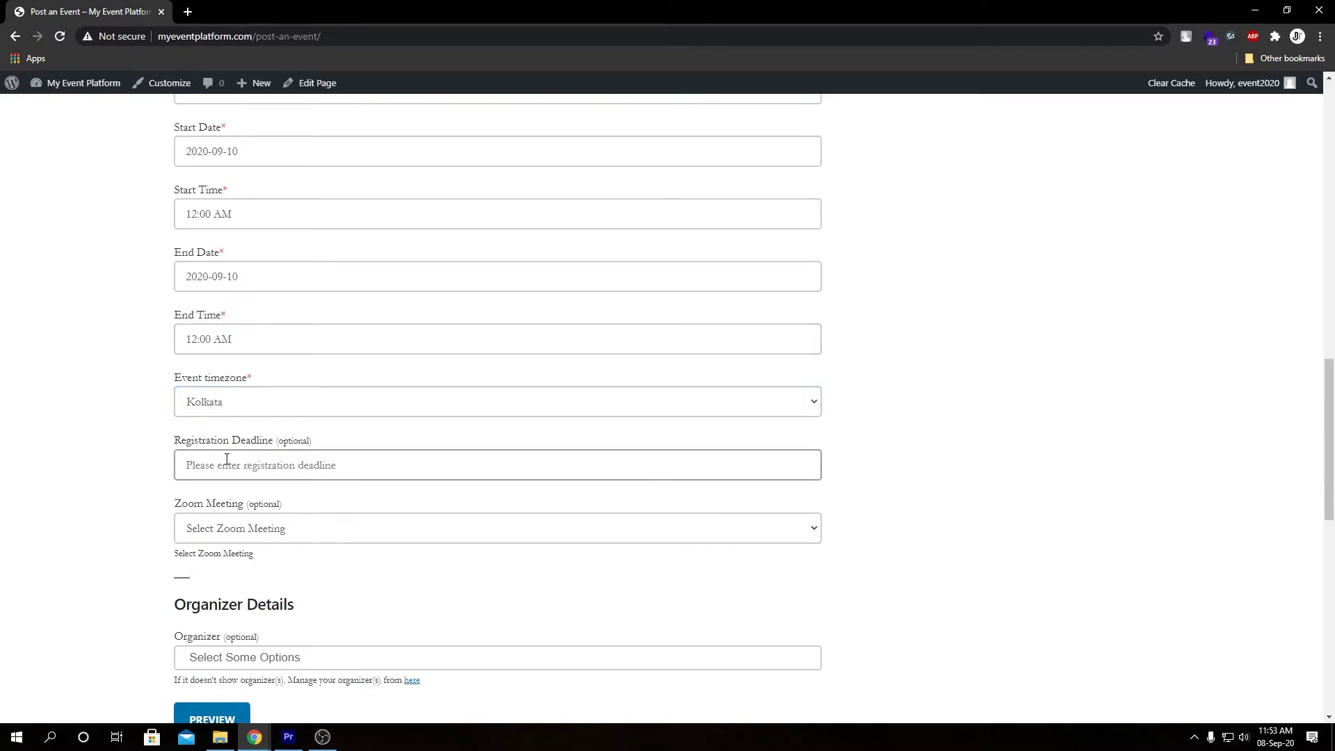
{"action": "left_click", "coordinate": [226, 459]}
- Link the event to the 'Meeting with registration' Zoom meeting, leaving the deadline unset
{"action": "left_click", "coordinate": [146, 476]}
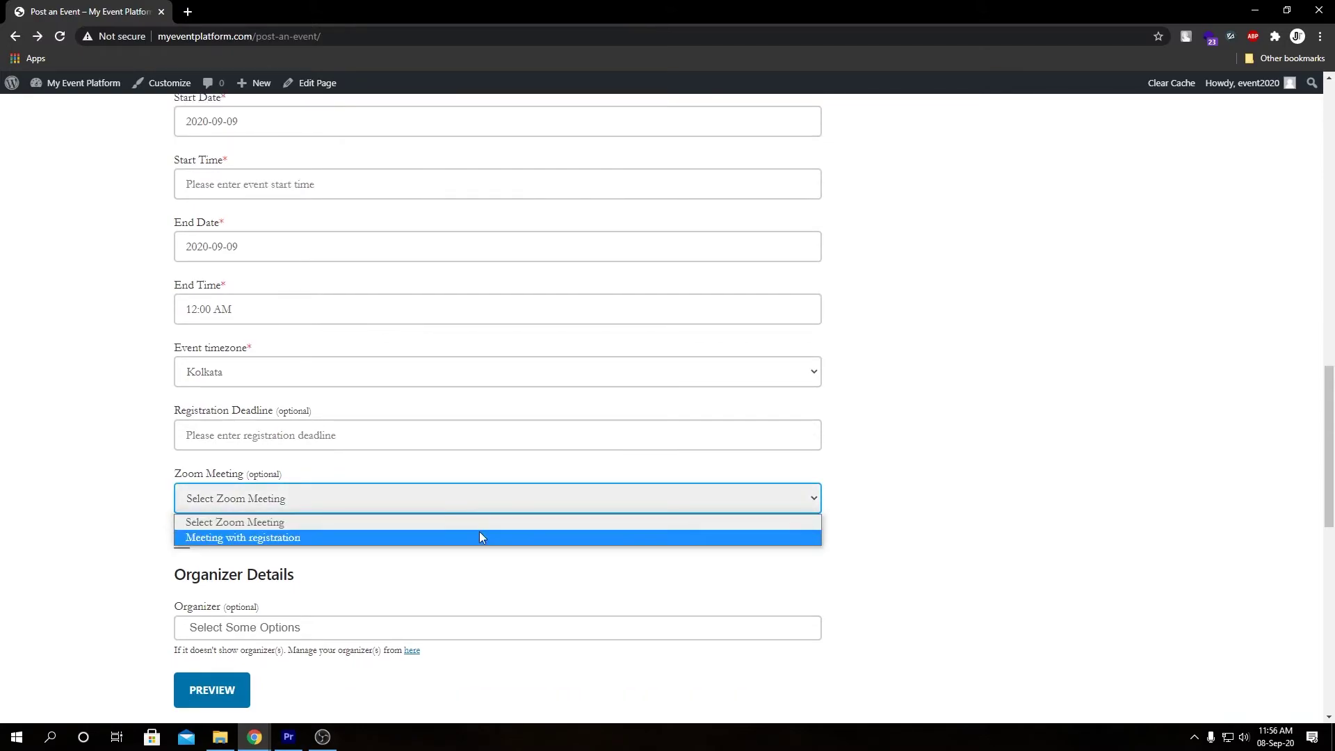
{"action": "left_click", "coordinate": [479, 536]}
{"action": "left_click", "coordinate": [480, 537]}
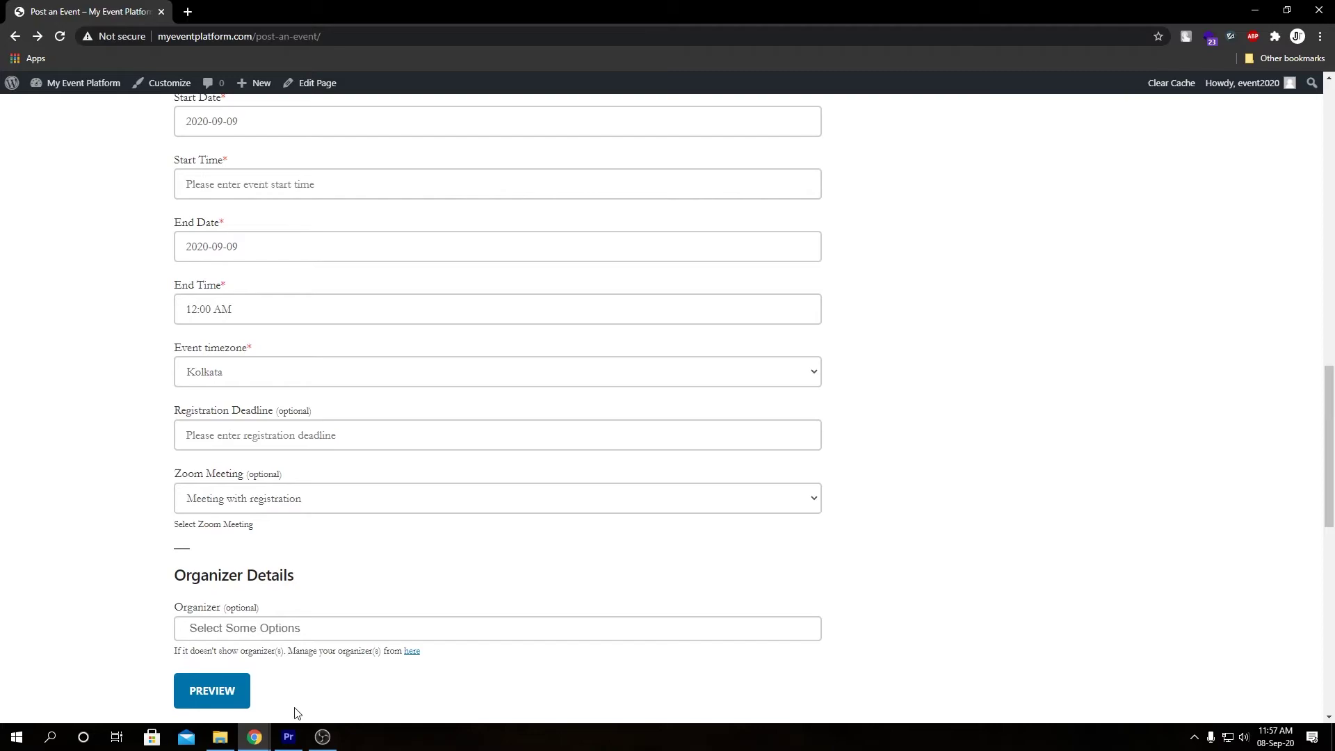
- Leave the Organizer field empty
{"action": "left_click", "coordinate": [322, 629]}
{"action": "left_click", "coordinate": [319, 682]}
{"action": "left_click", "coordinate": [280, 628]}
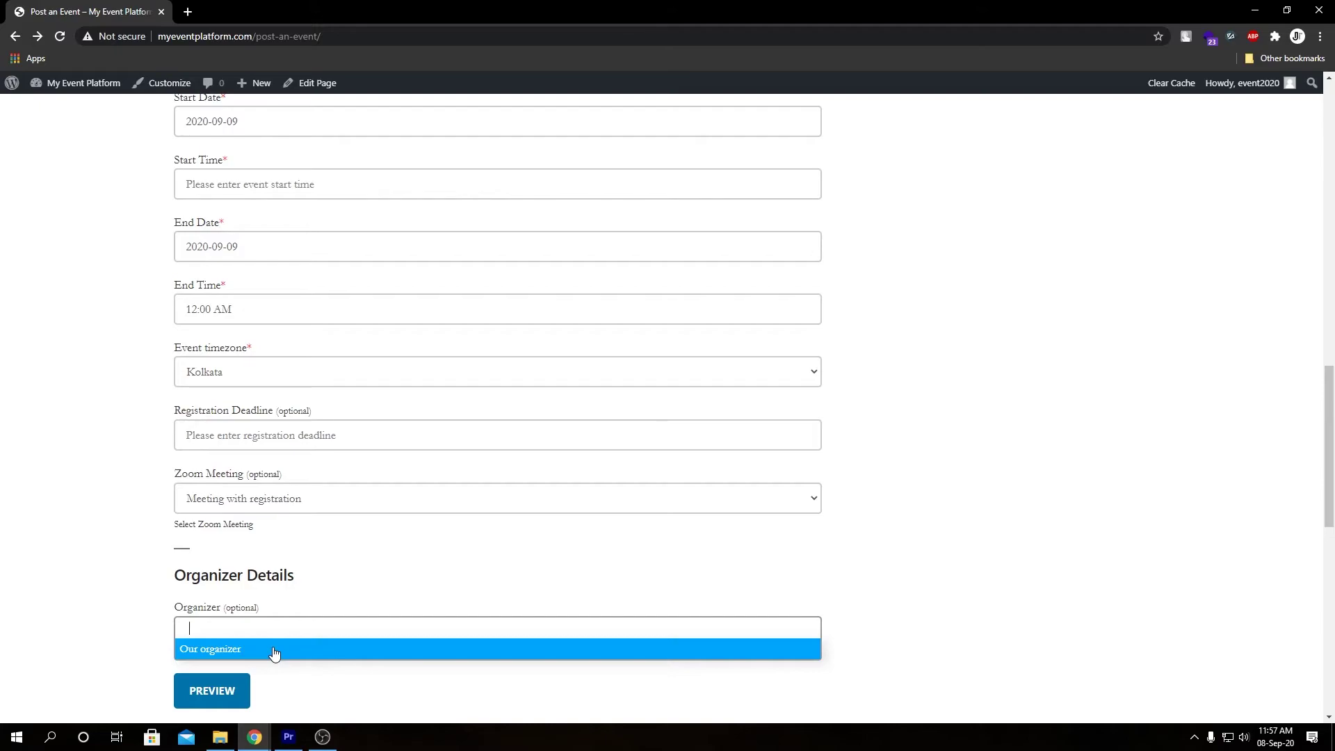
{"action": "left_click", "coordinate": [271, 709]}
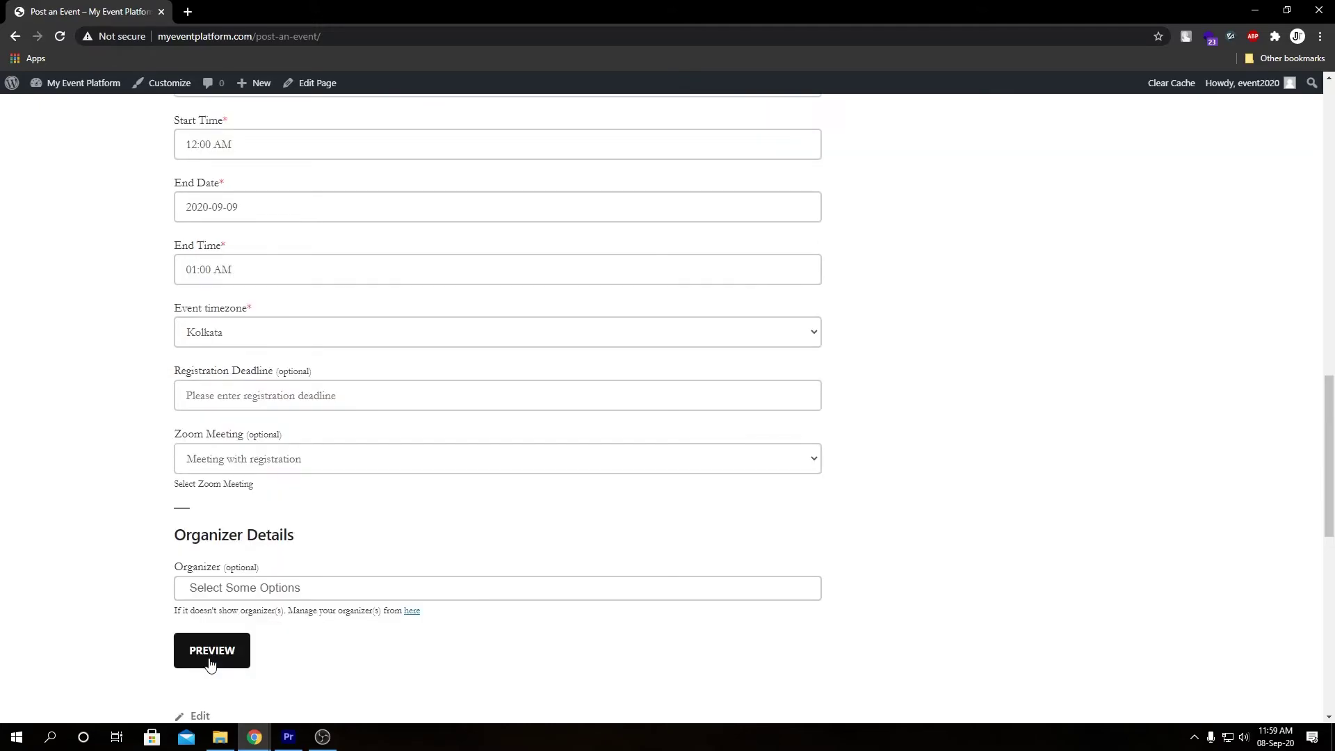
- Preview the listing and review its Zoom details, date, time and Online Event location
{"action": "left_click", "coordinate": [211, 662]}
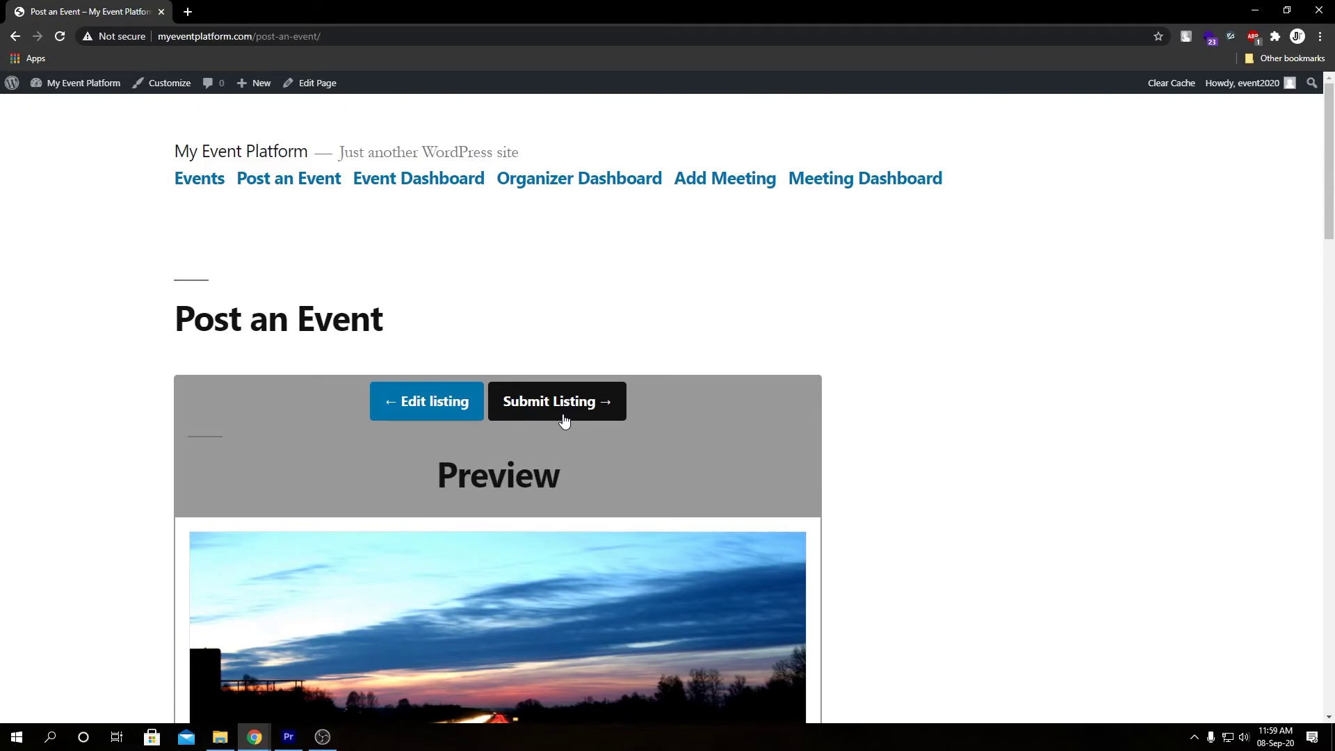
{"action": "scroll", "coordinate": [563, 421], "scroll_direction": "down", "scroll_amount": 6}
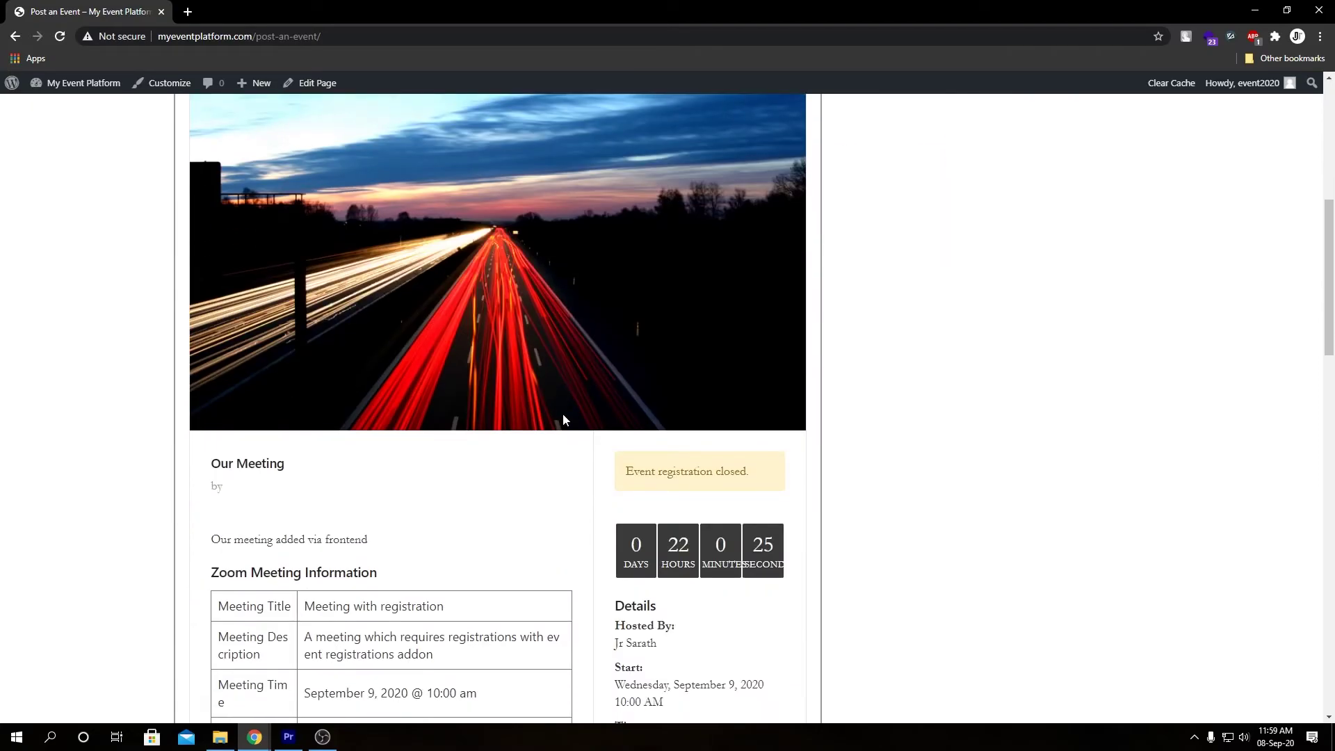
{"action": "scroll", "coordinate": [562, 417], "scroll_direction": "up", "scroll_amount": 2}
{"action": "scroll", "coordinate": [562, 417], "scroll_direction": "down", "scroll_amount": 4}
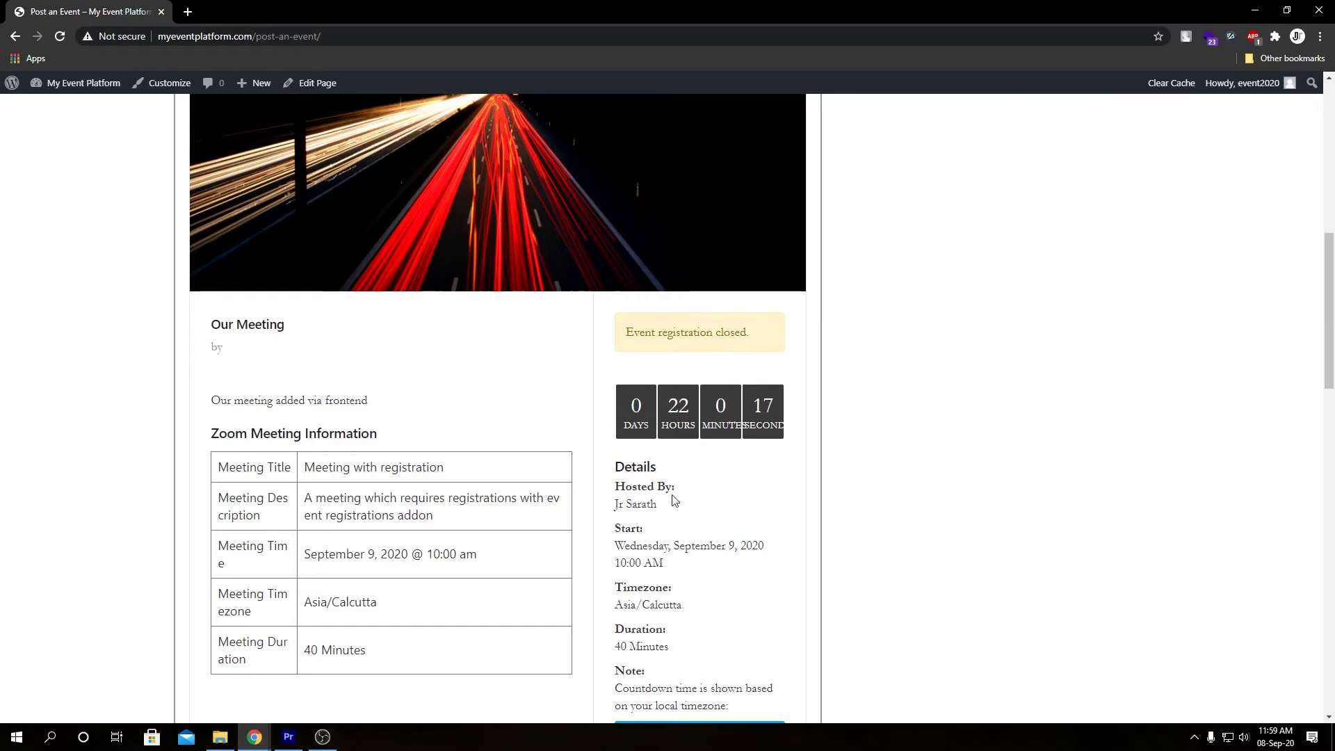
{"action": "scroll", "coordinate": [695, 499], "scroll_direction": "down", "scroll_amount": 8}
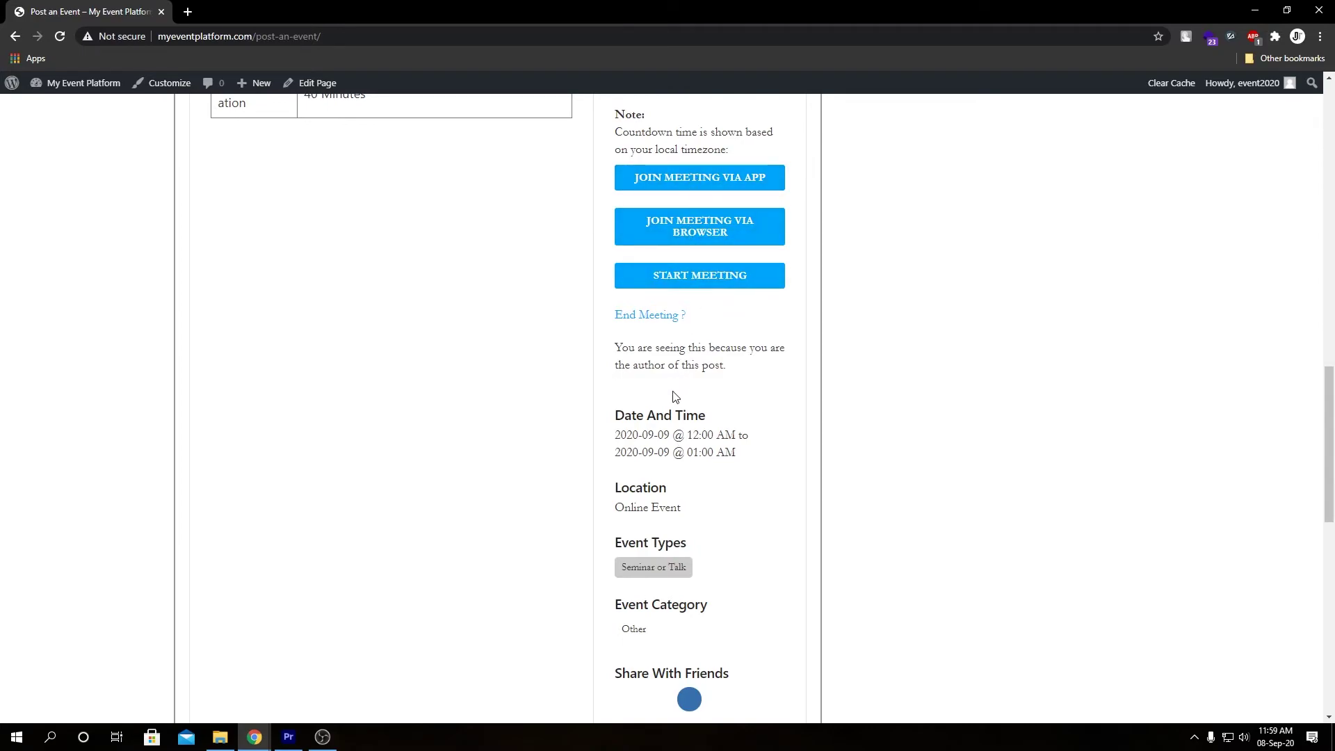
{"action": "scroll", "coordinate": [665, 417], "scroll_direction": "down", "scroll_amount": 2}
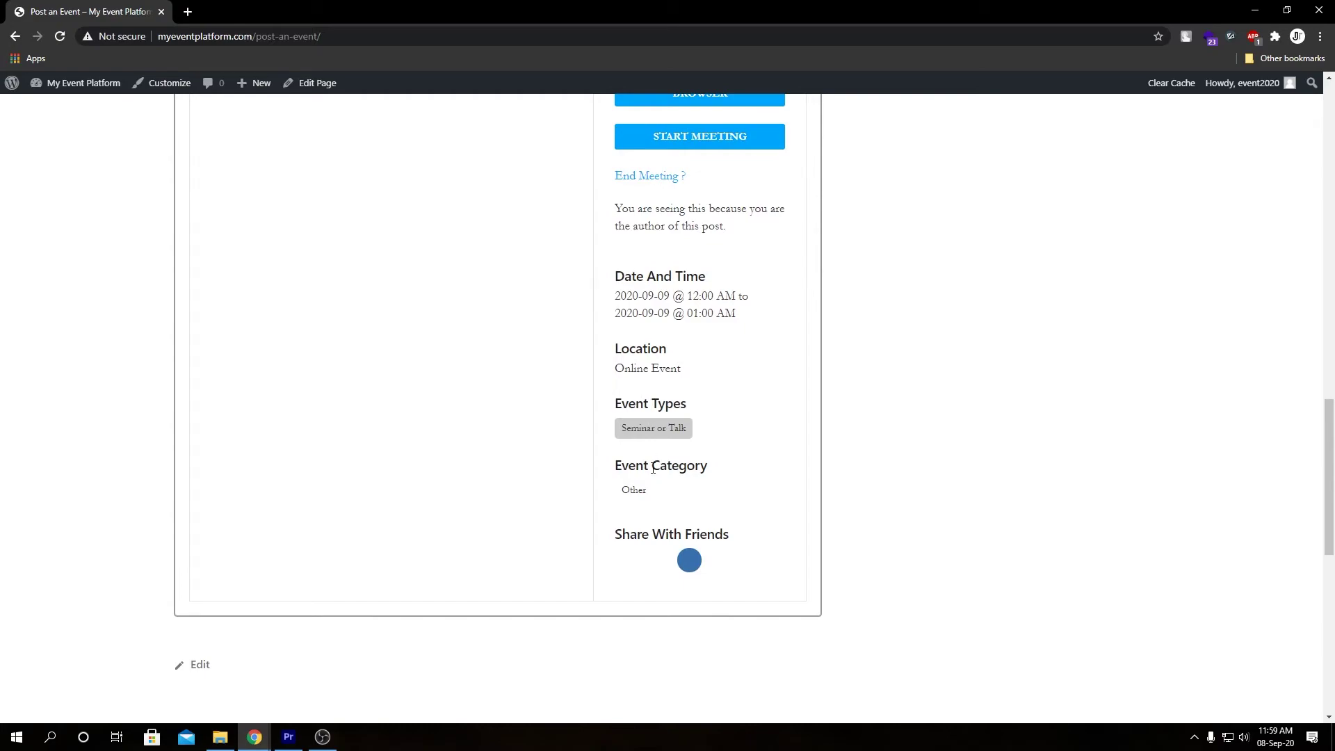
{"action": "scroll", "coordinate": [654, 467], "scroll_direction": "up", "scroll_amount": 15}
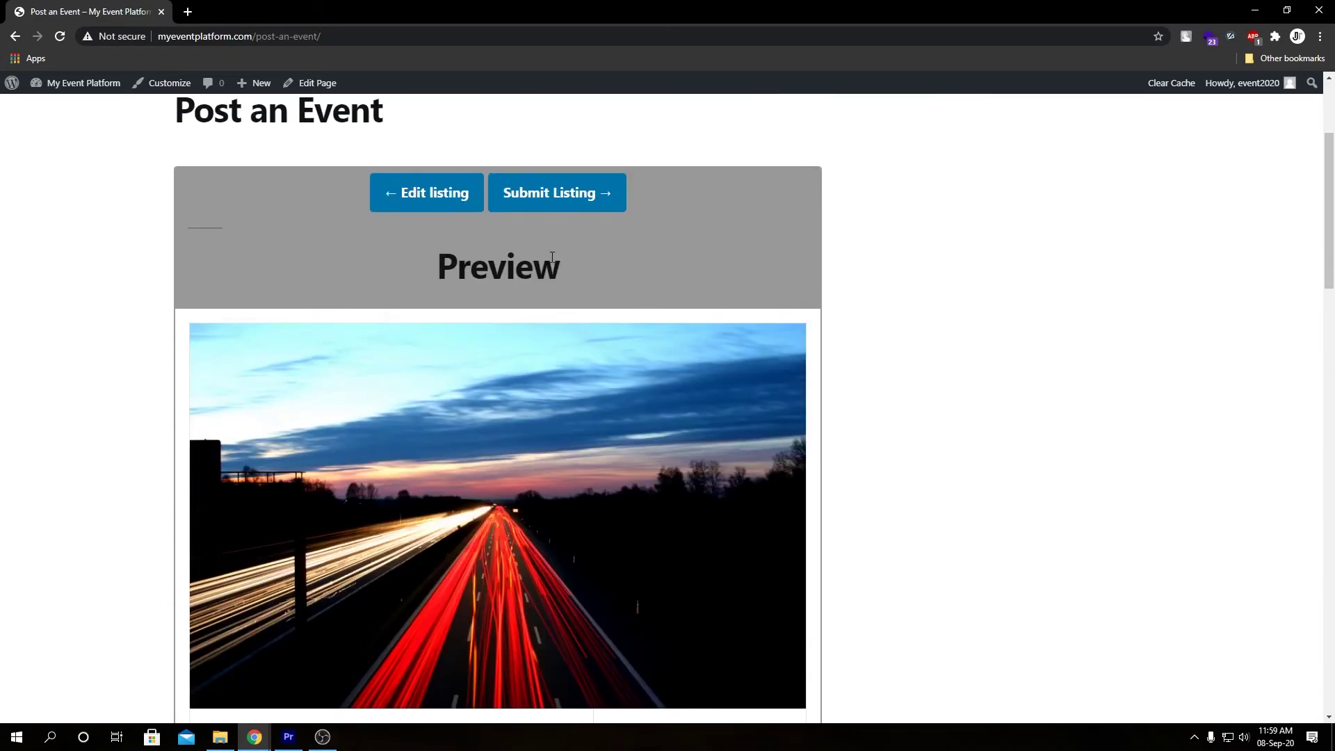
- Submit the previewed listing for approval
{"action": "left_click", "coordinate": [548, 207]}
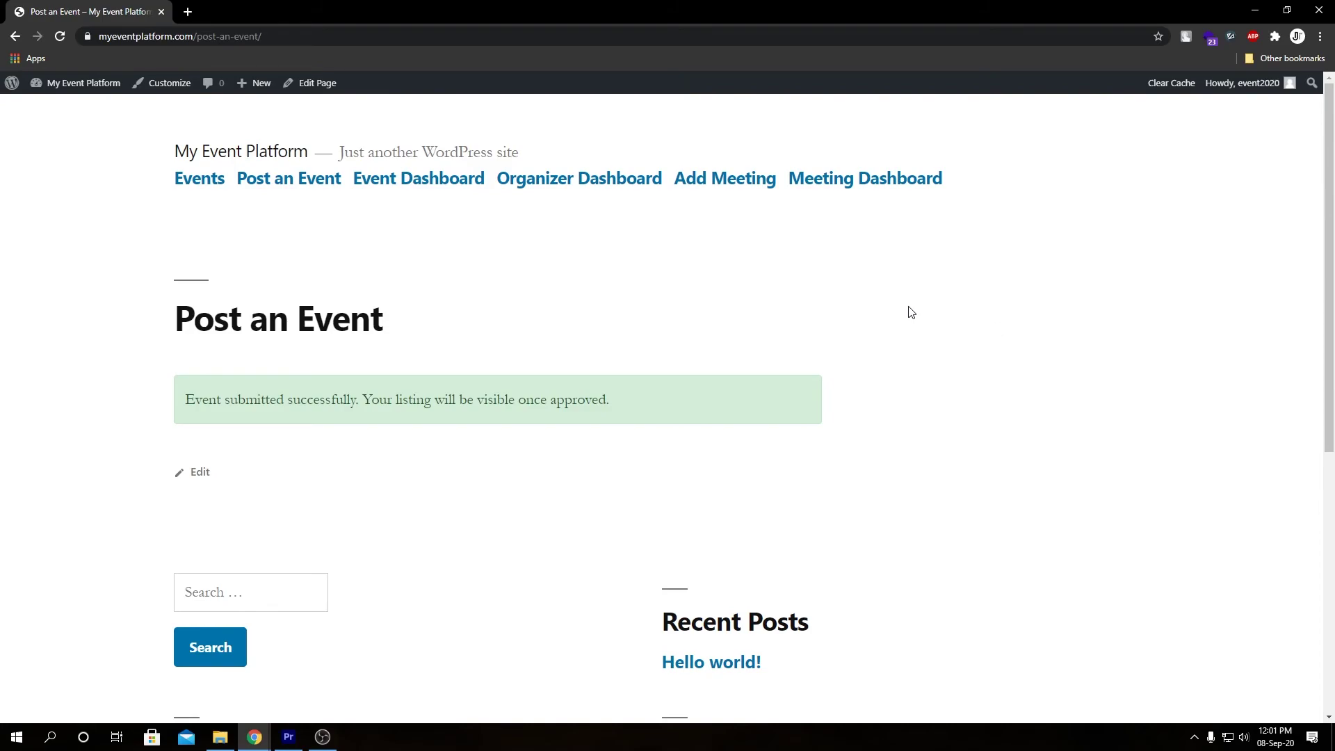
- Go to the Event Dashboard from the site navigation menu
{"action": "left_click", "coordinate": [459, 178]}
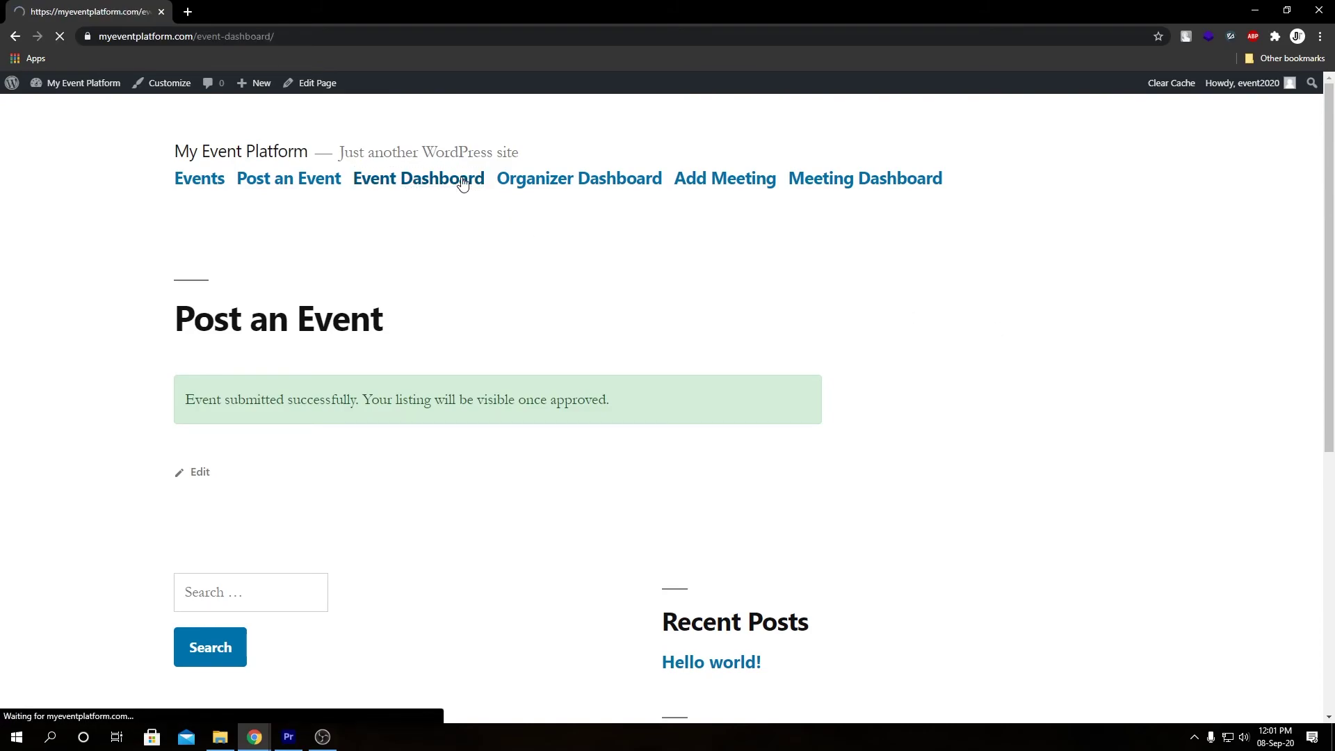